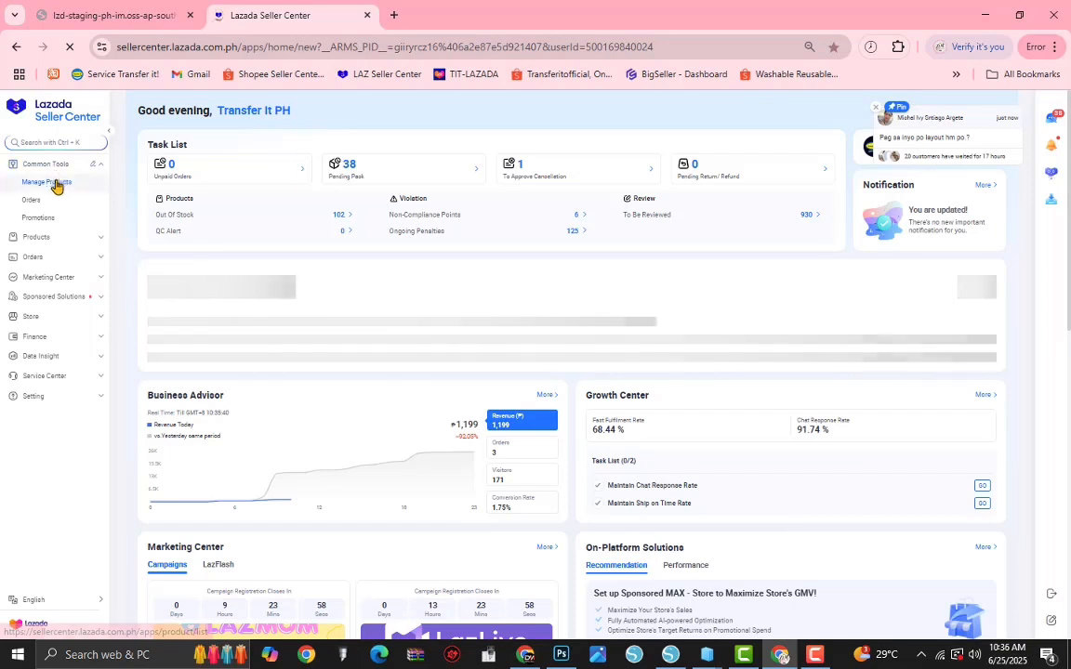
Step: Open the product management page, start adding a new product and dismiss the introductory guide
left_click(58, 188)
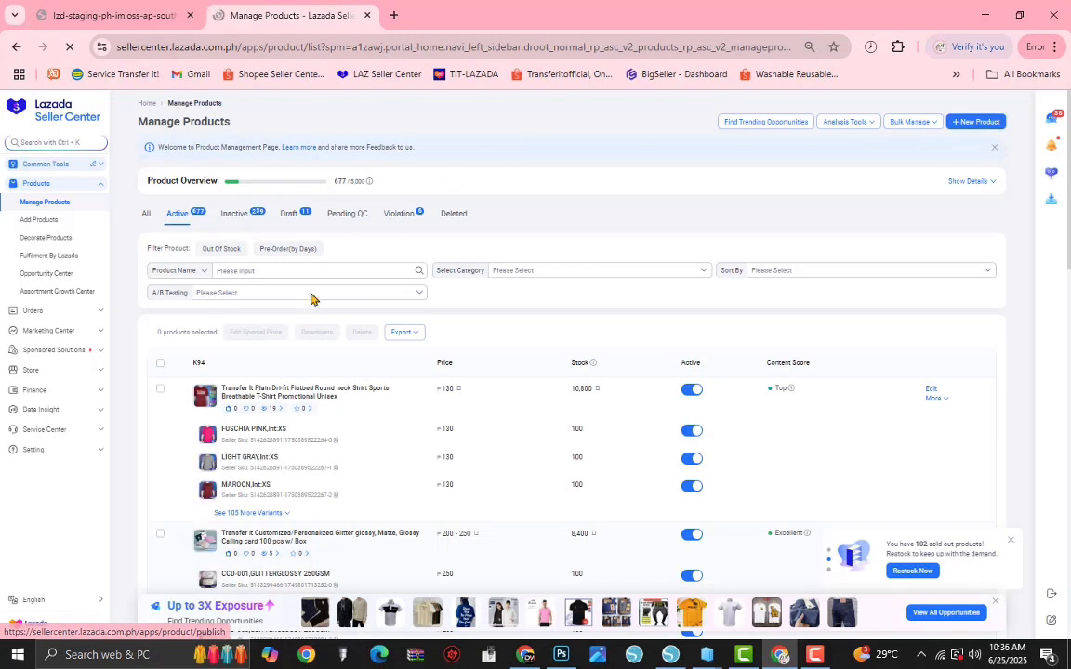
left_click(311, 399)
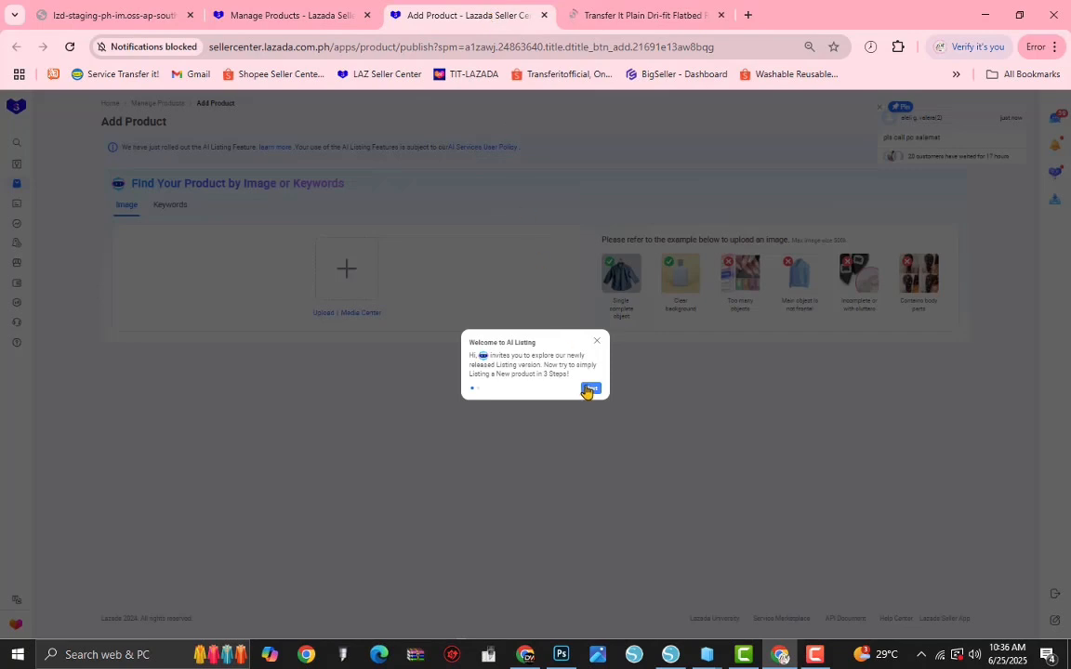
left_click(589, 389)
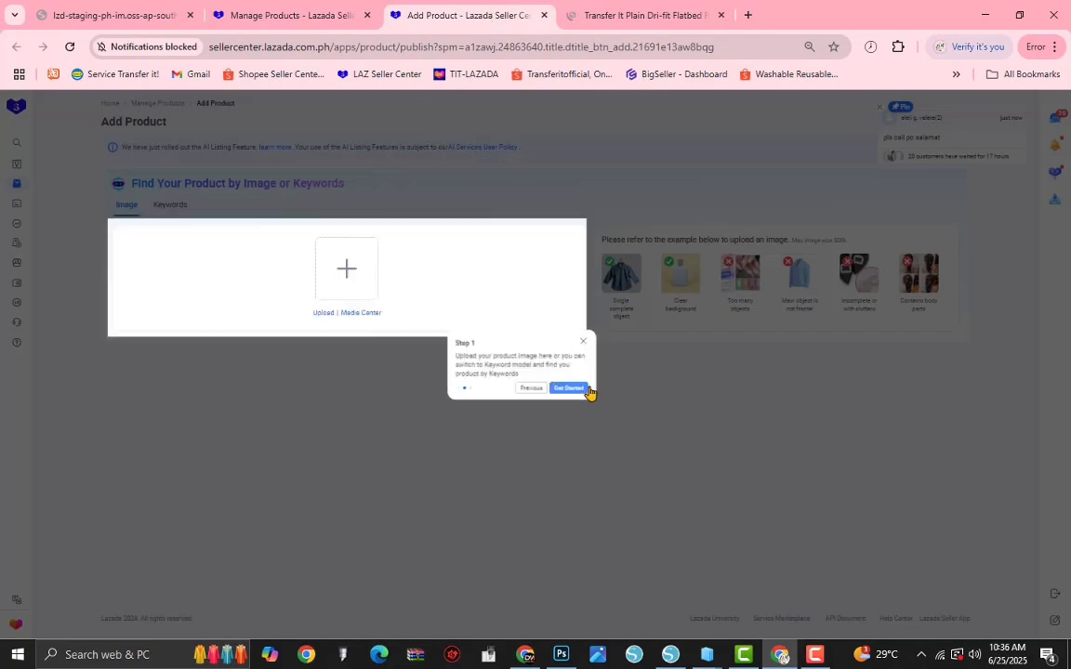
left_click(228, 401)
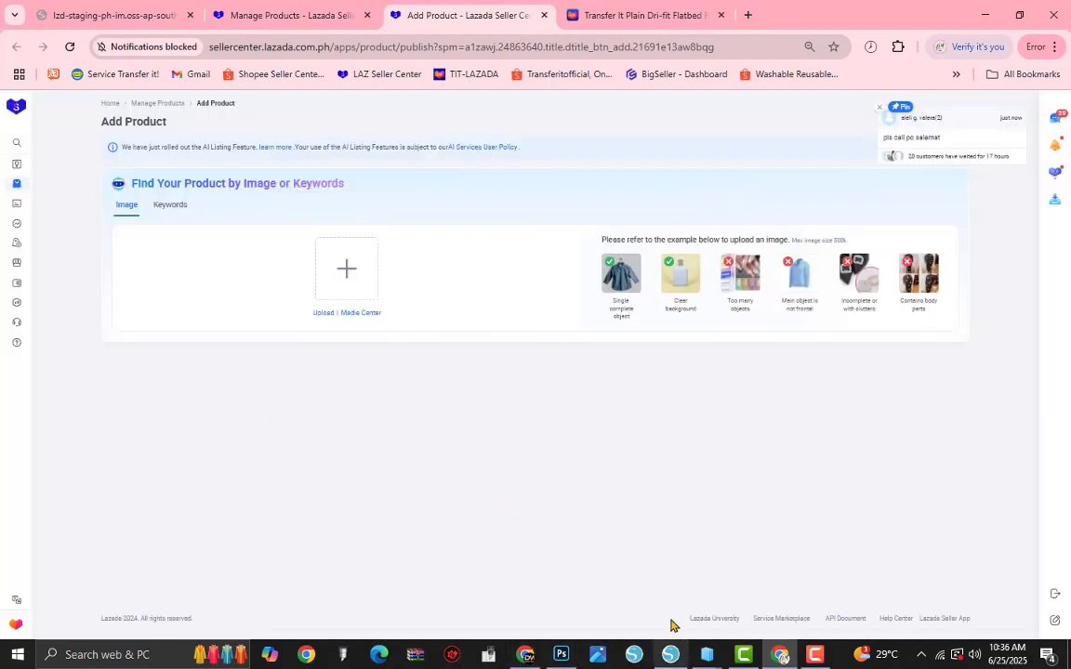
Step: Switch to the Flatbed folder in File Explorer and upload the Cover image as the product search image
key("alt+Tab")
key("alt+Tab")
key("alt+Tab")
key("alt+Tab")
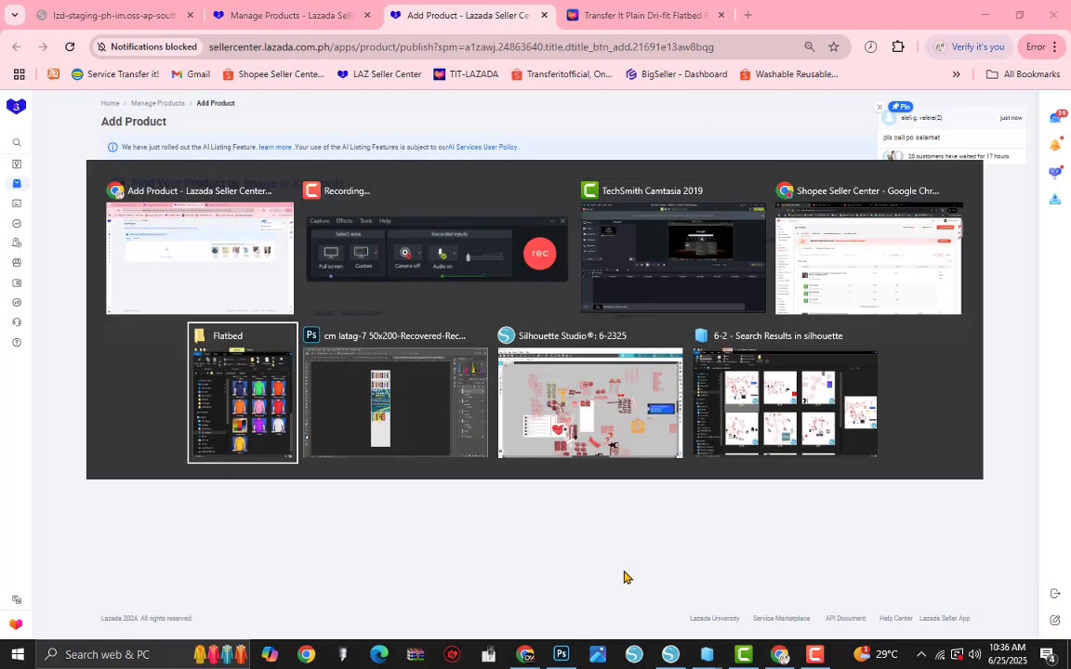
scroll(861, 420, "up", 4)
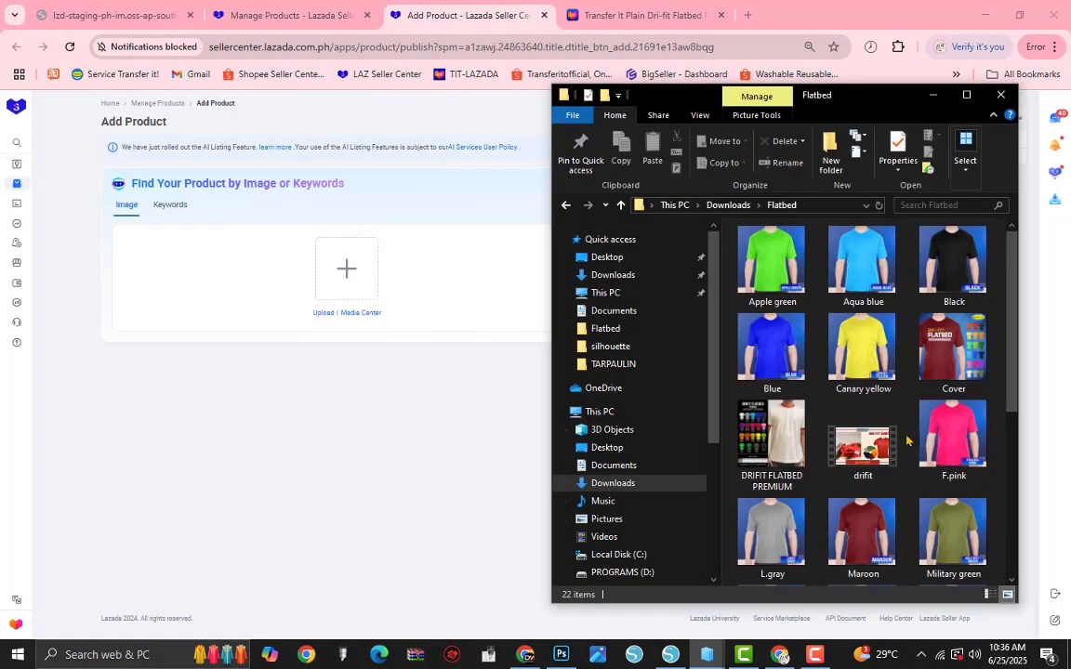
left_click(944, 380)
left_click_drag(967, 330, 306, 279)
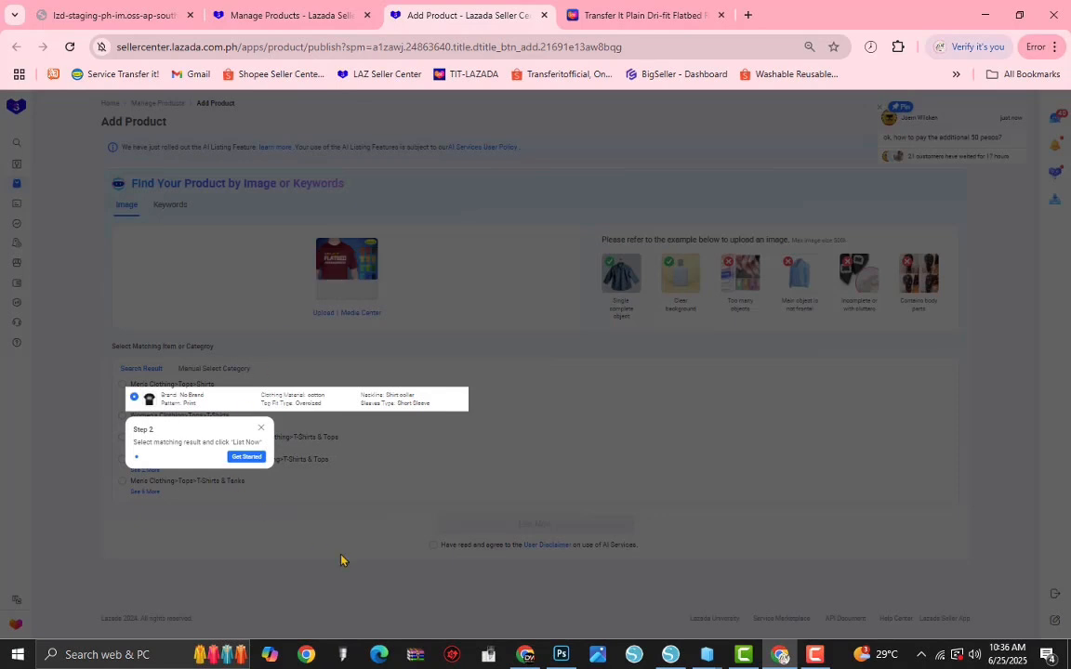
Step: Agree to the AI services disclaimer, start the listing from the matched result, and dismiss the notification request and guide
left_click(446, 561)
left_click(435, 547)
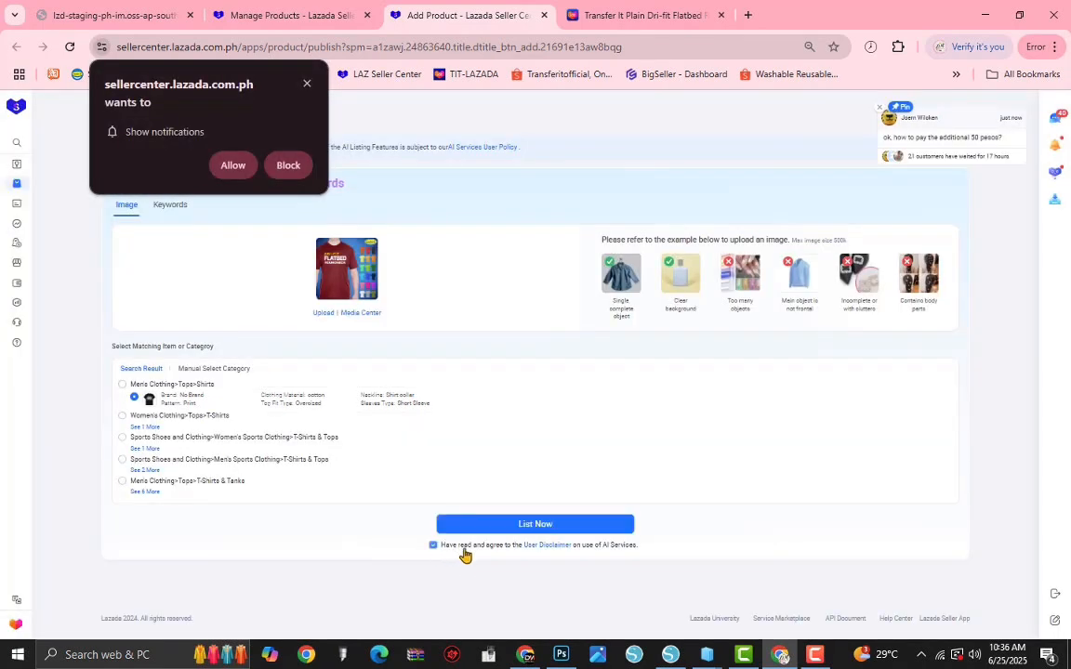
left_click(532, 526)
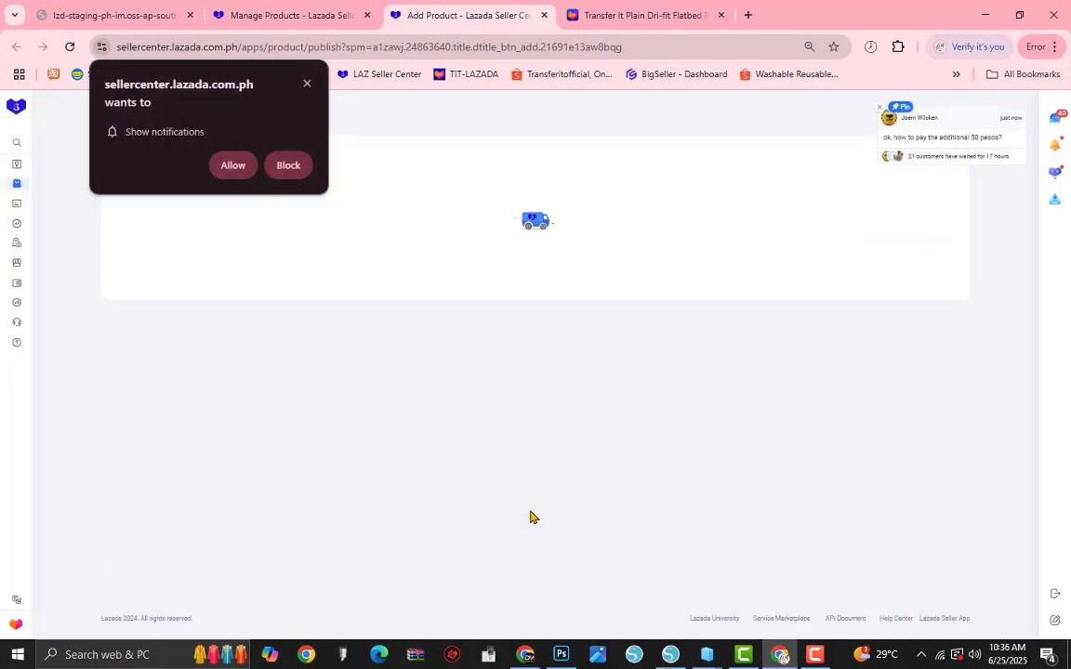
left_click(308, 84)
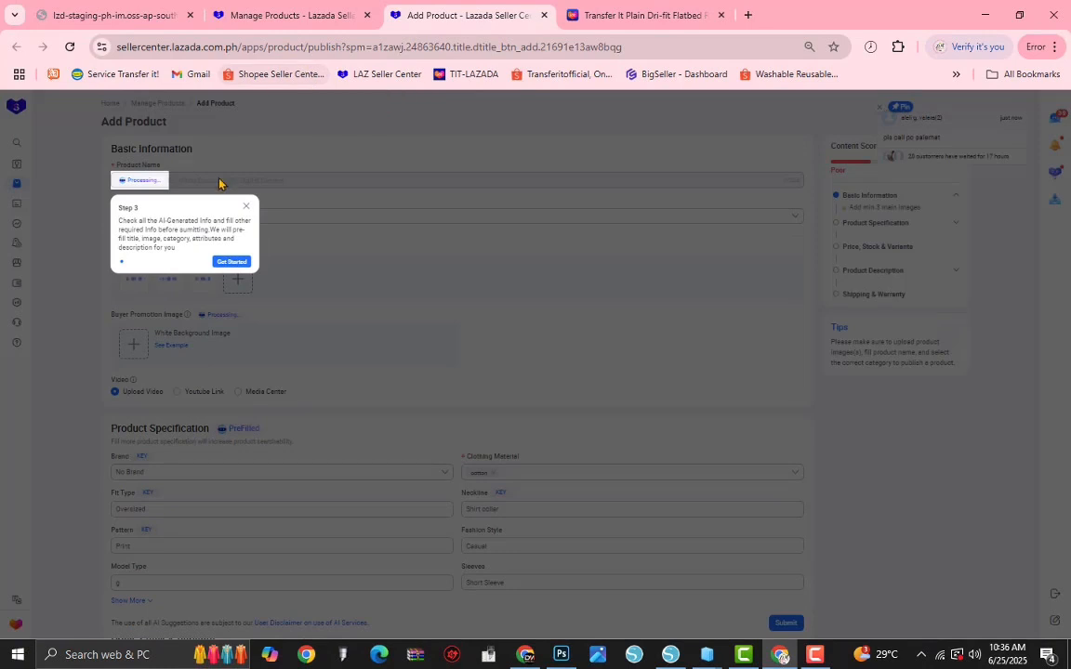
left_click(222, 191)
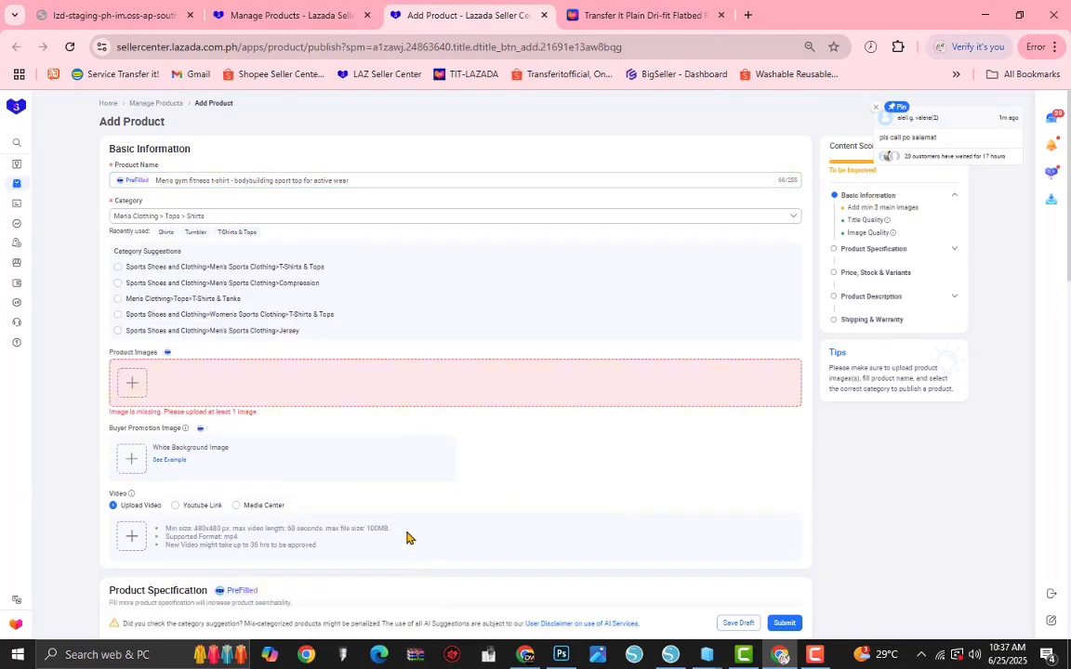
Step: Replace the prefilled product images with the cover, fabric and coloured shirt images from the Flatbed folder
key("alt+Tab")
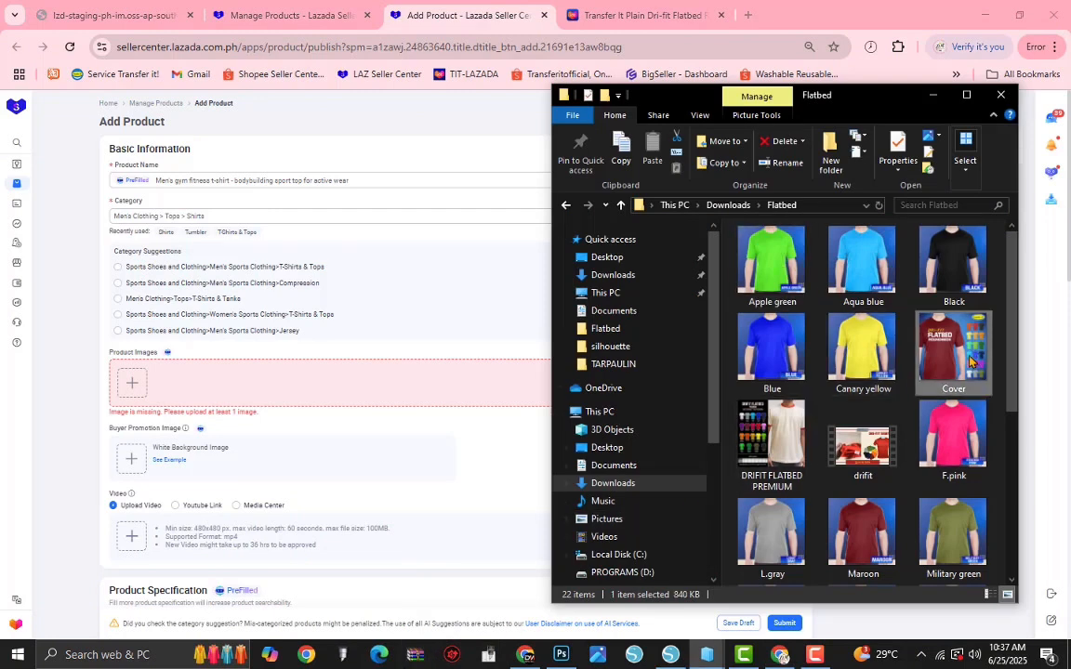
left_click(785, 270)
left_click(967, 346, "shift")
left_click(965, 418, "ctrl")
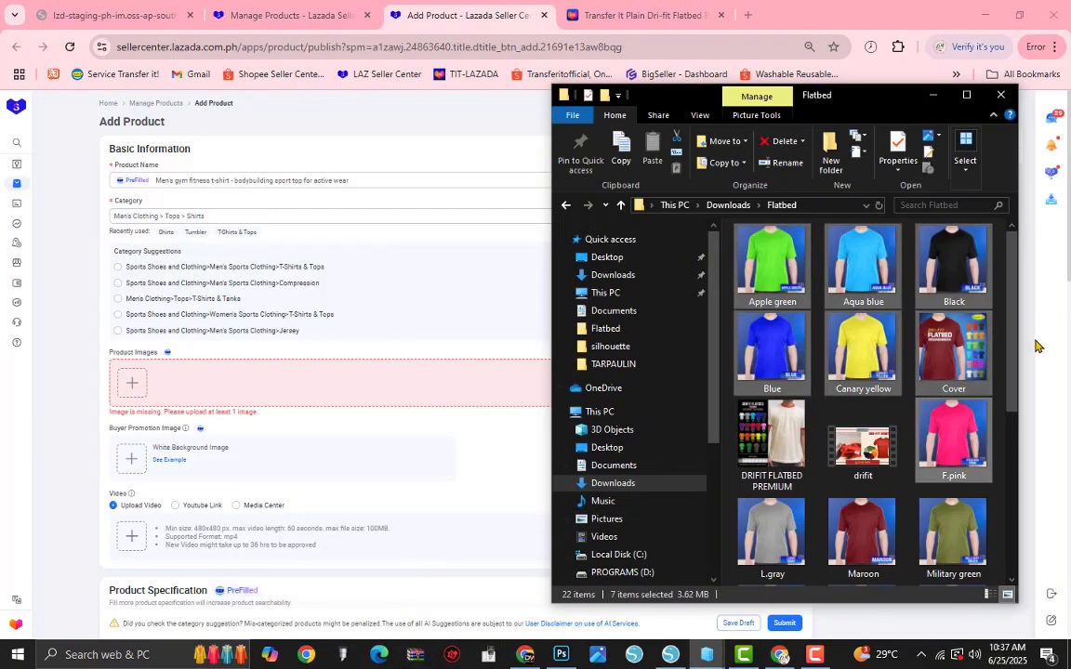
left_click_drag(1013, 389, 1019, 556)
left_click(779, 448, "ctrl")
scroll(916, 427, "up", 5)
left_click_drag(940, 361, 147, 384)
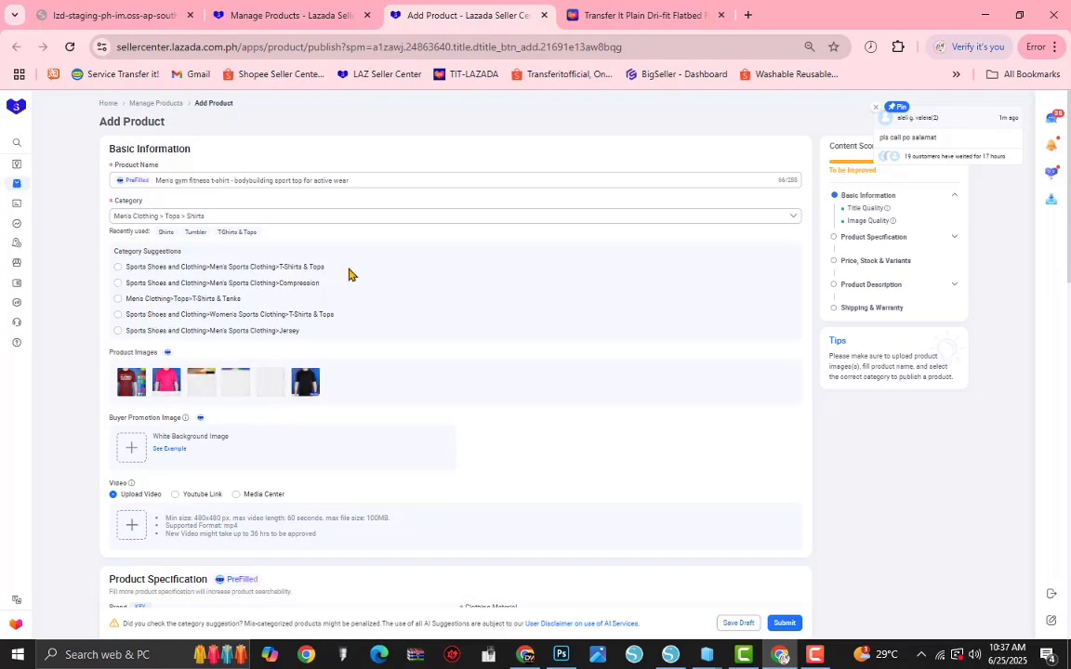
Step: Set the category to Sports Shoes and Clothing > Men's Sports Clothing > T-Shirts & Tops, and move the fabric colours image to second place
left_click(117, 267)
left_click(662, 213)
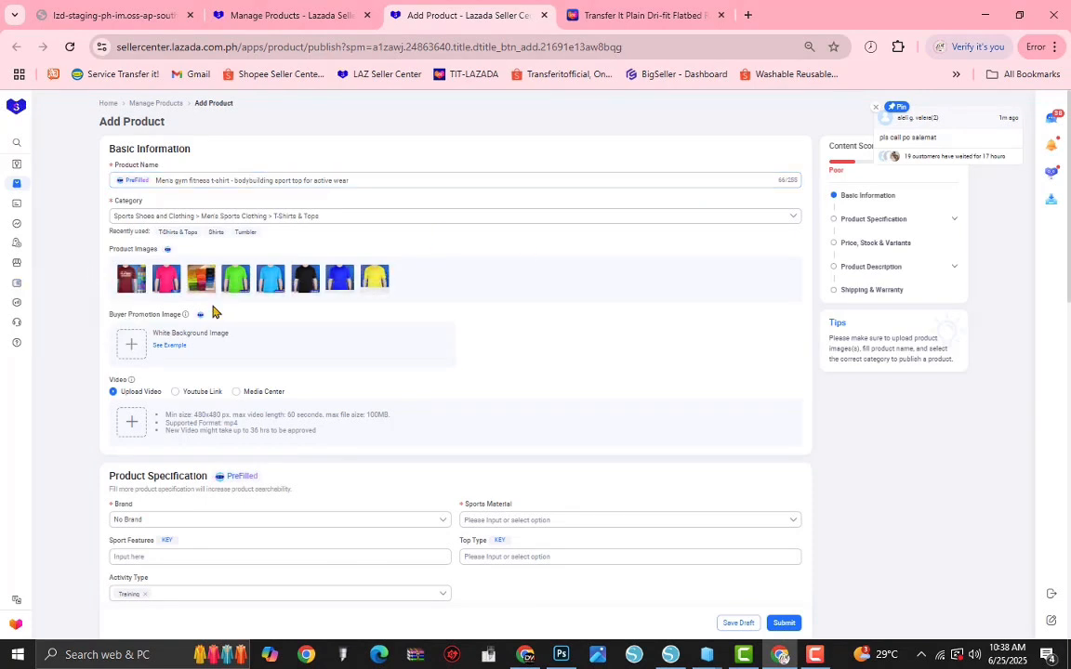
left_click_drag(201, 278, 166, 279)
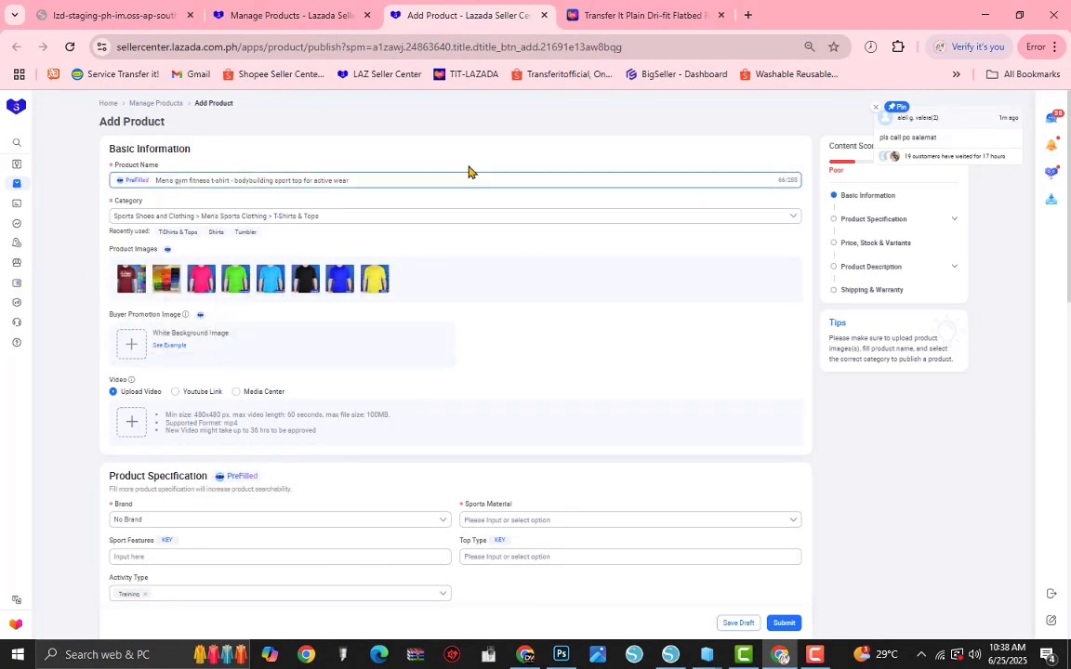
Step: Replace the product name with "Transfer it Plain Dri-fit Flatbed Round-neck shirt sports Breathable T-shirt Promotional Unisex"
triple_click(284, 179)
key("BackSpace")
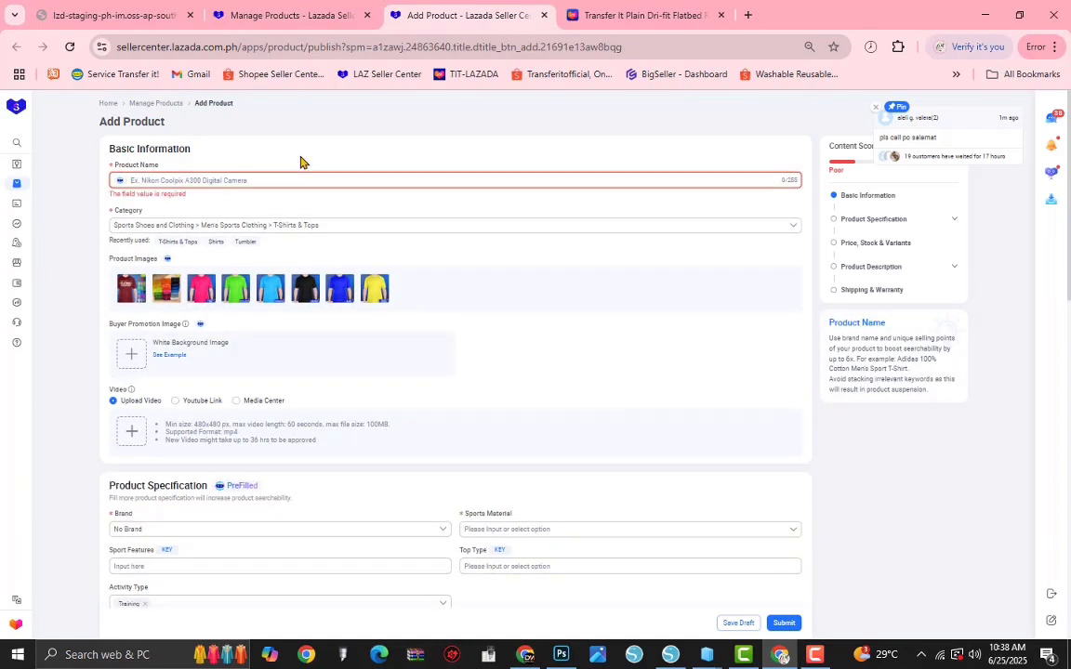
type("Transfer ")
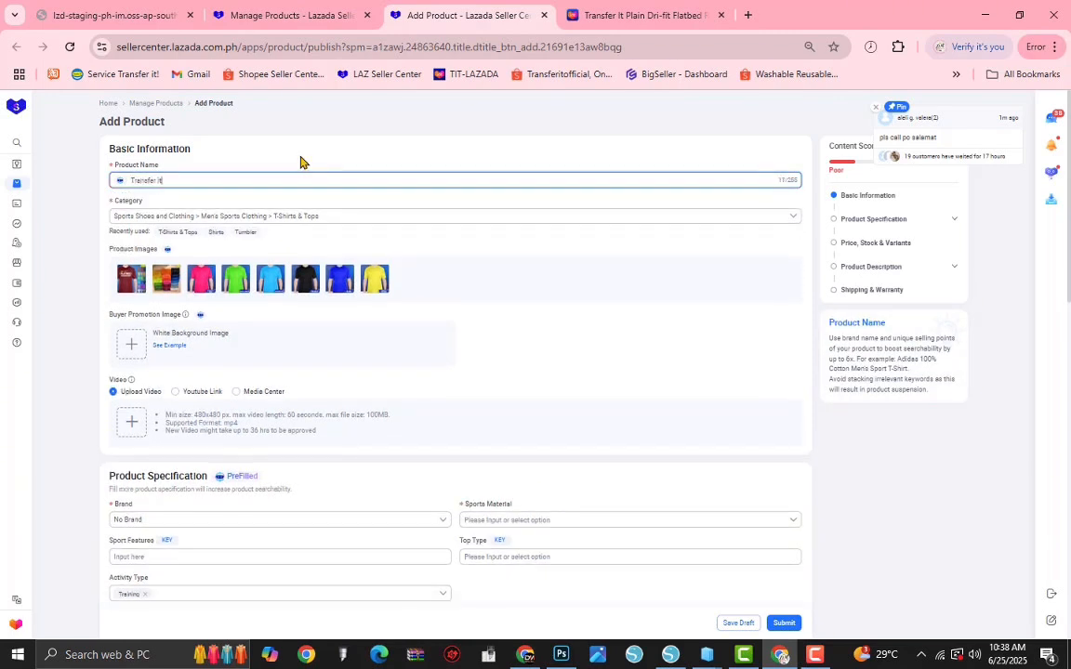
type("it Plain ")
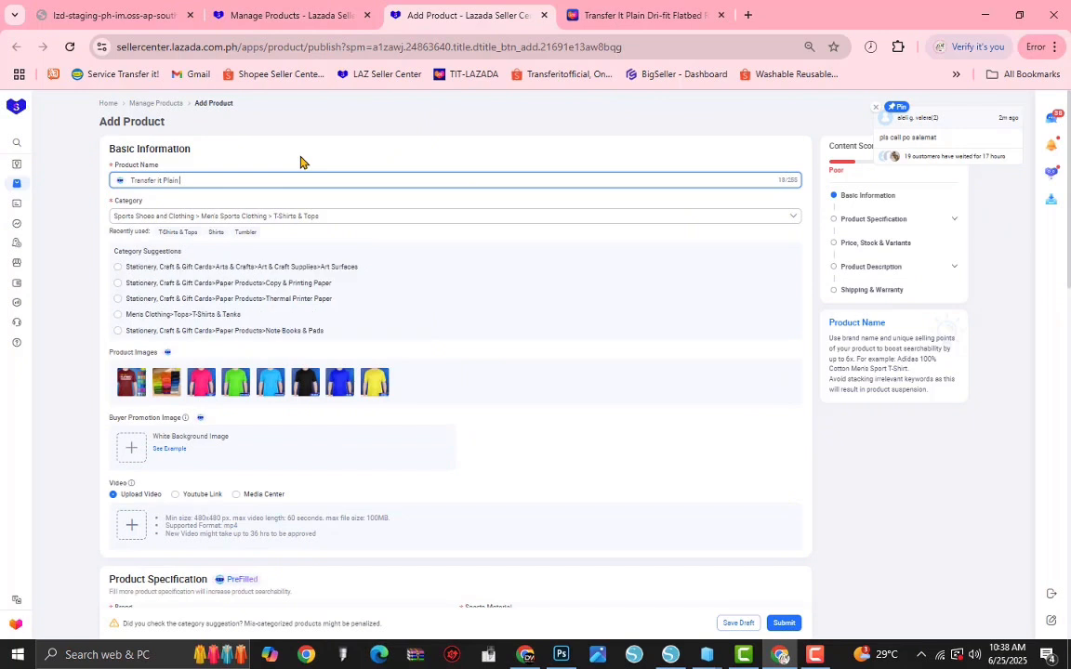
type("Dri-fit Flat")
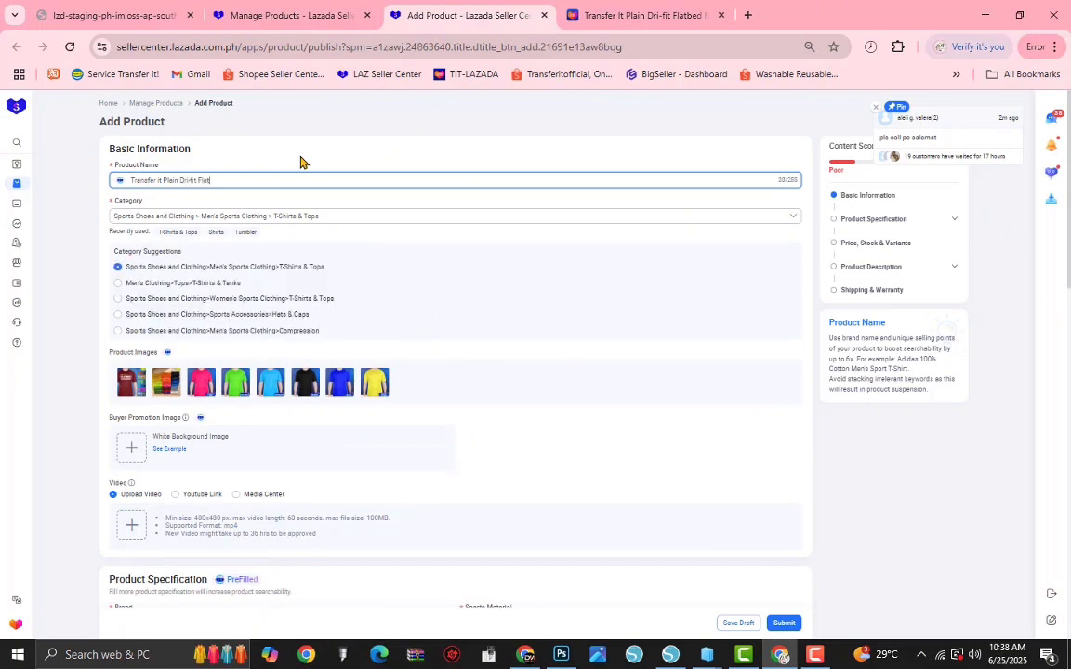
type("bed Roun")
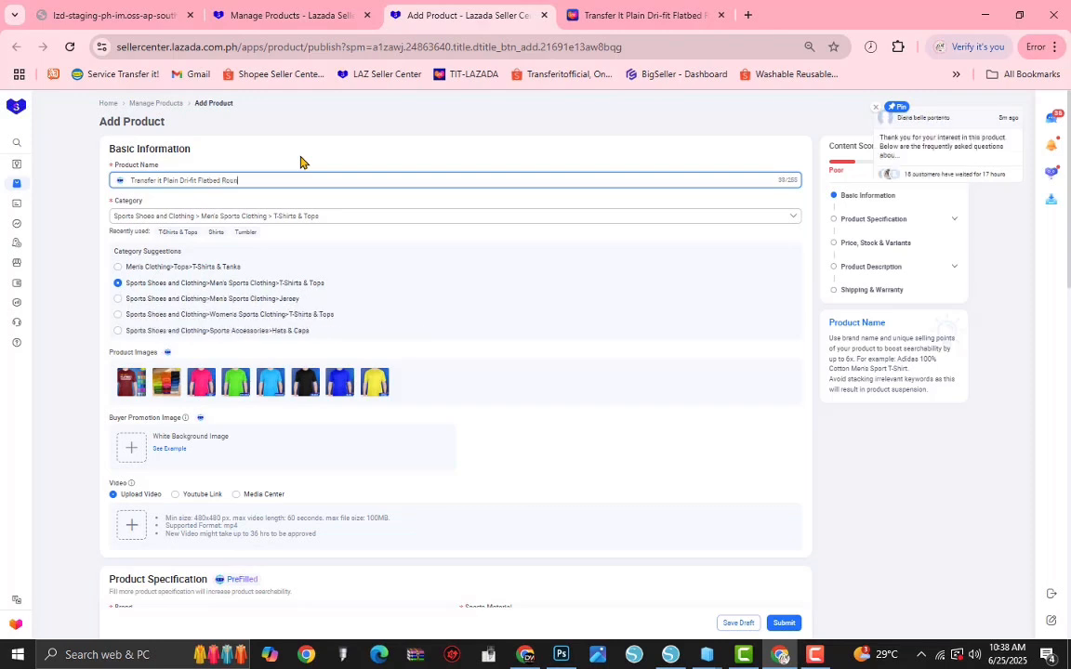
type("d-neck shirt")
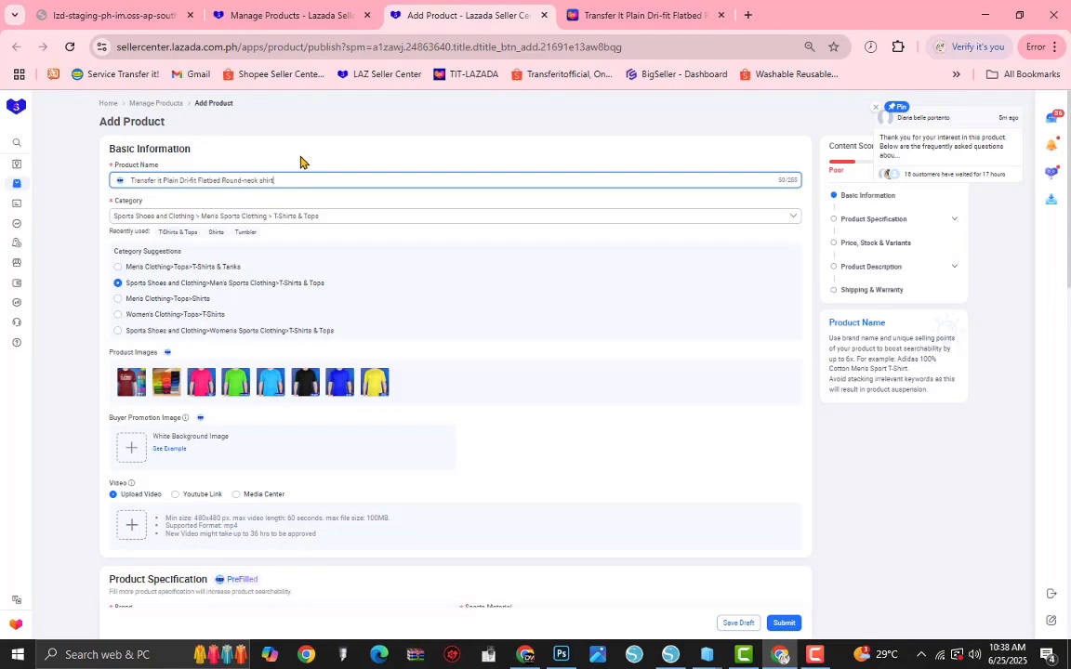
type(" sports Breathable T-shirt")
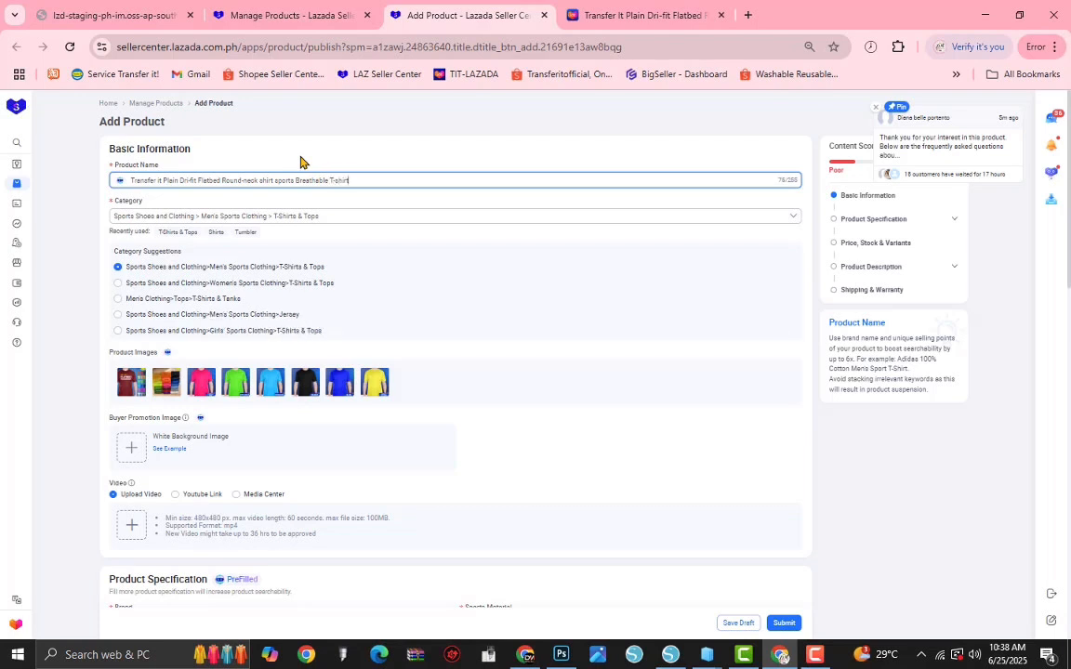
type("romotional")
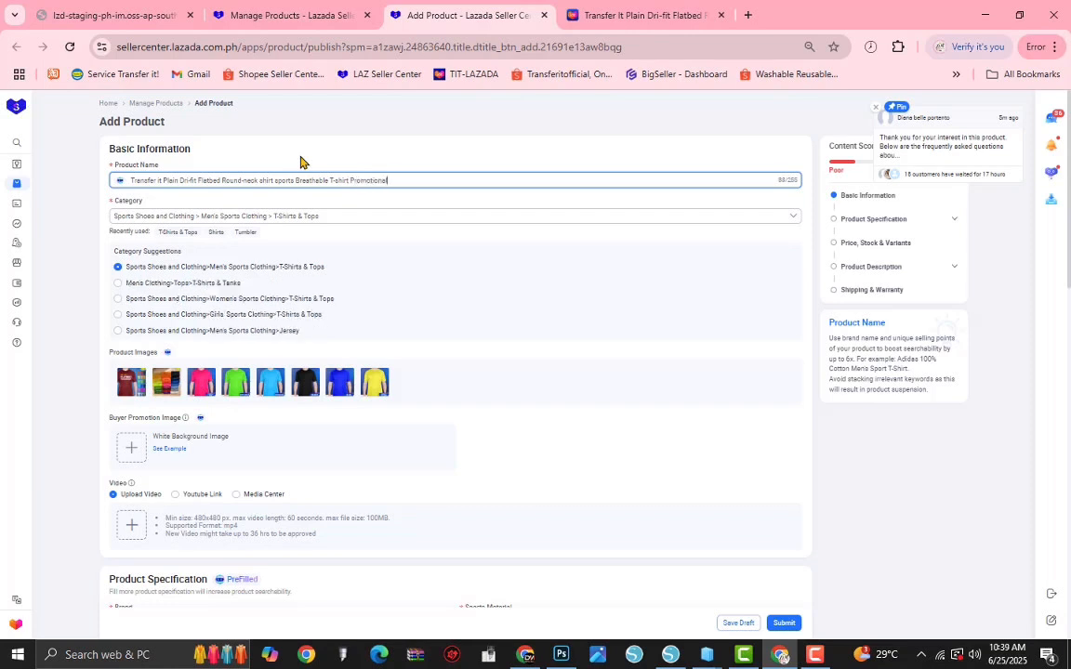
type(" Unisex")
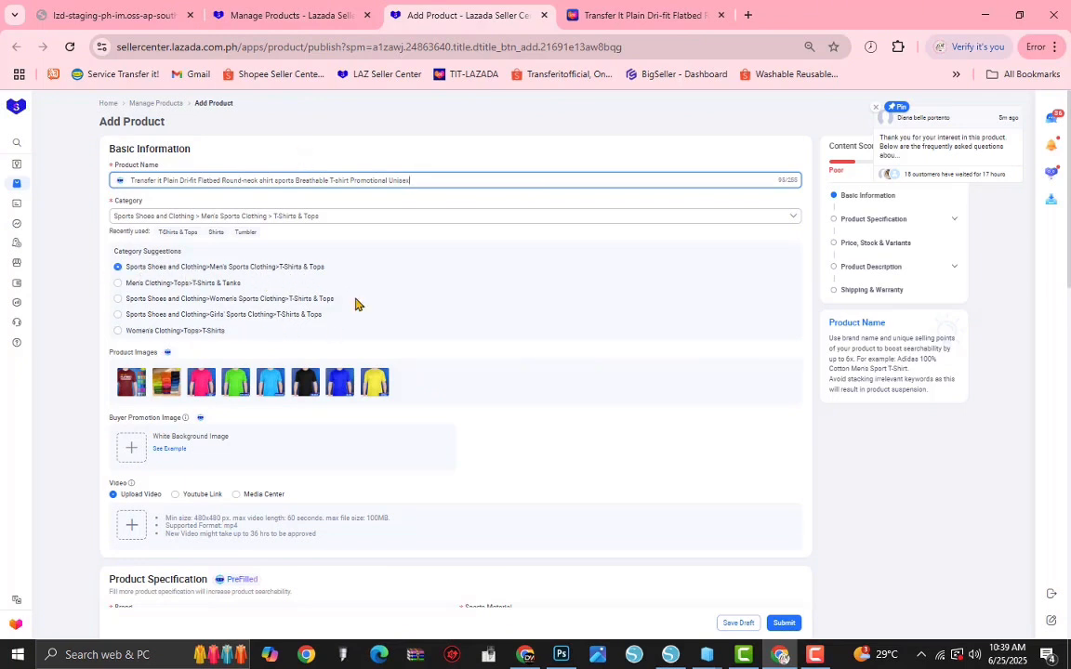
Step: Upload the drifit.mp4 video from the Flatbed folder in Downloads as the product video
scroll(385, 317, "down", 3)
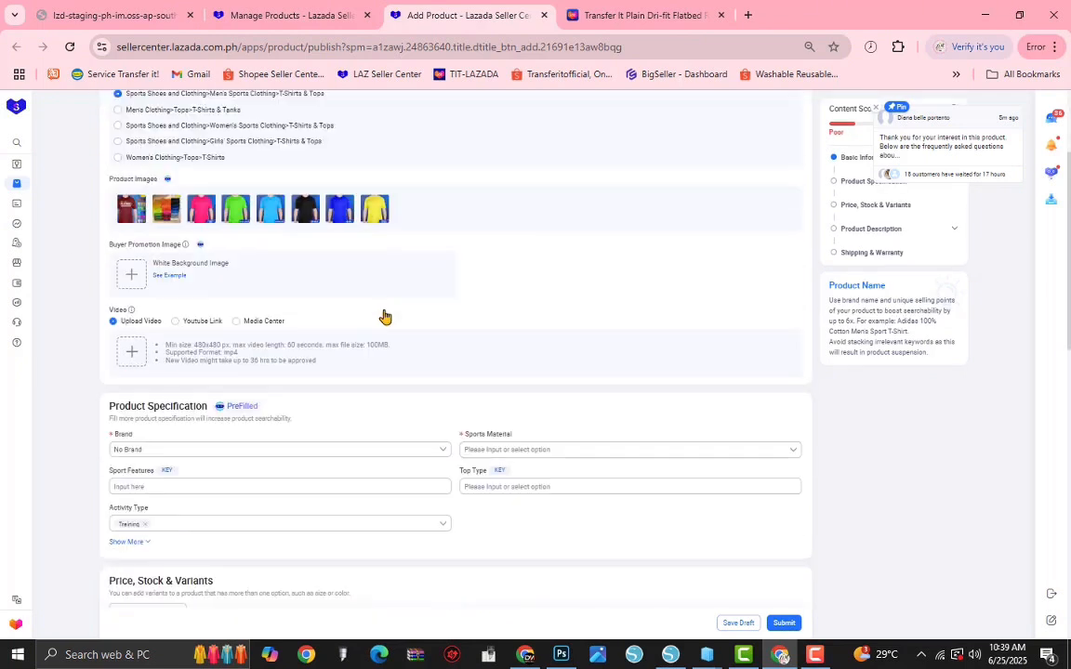
left_click(133, 354)
left_click(139, 140)
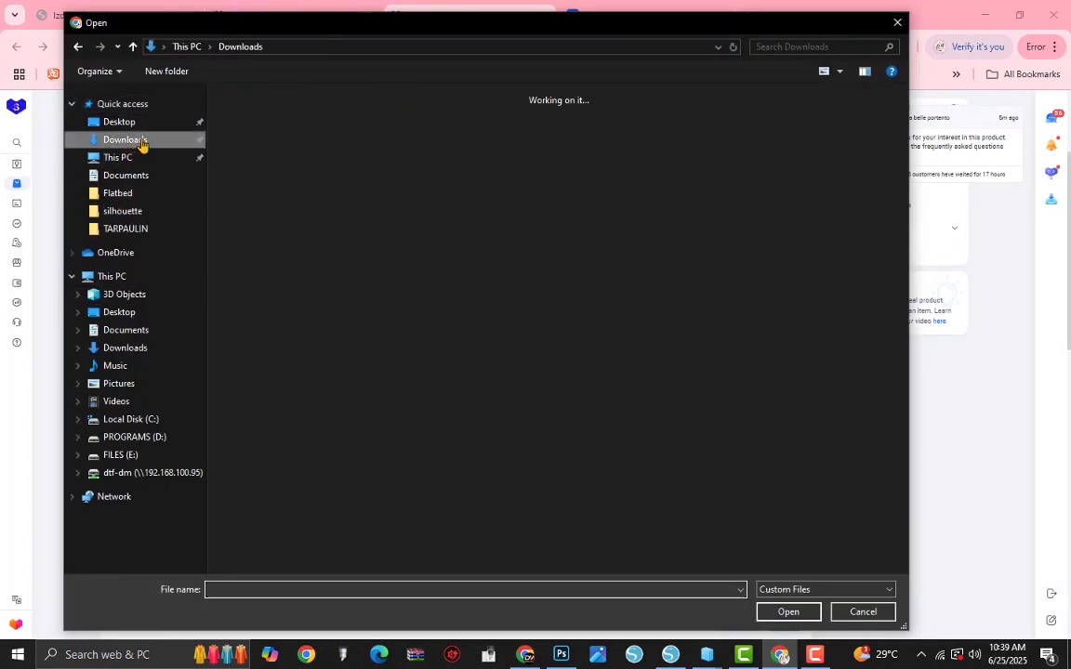
double_click(295, 166)
left_click(241, 124)
left_click(797, 616)
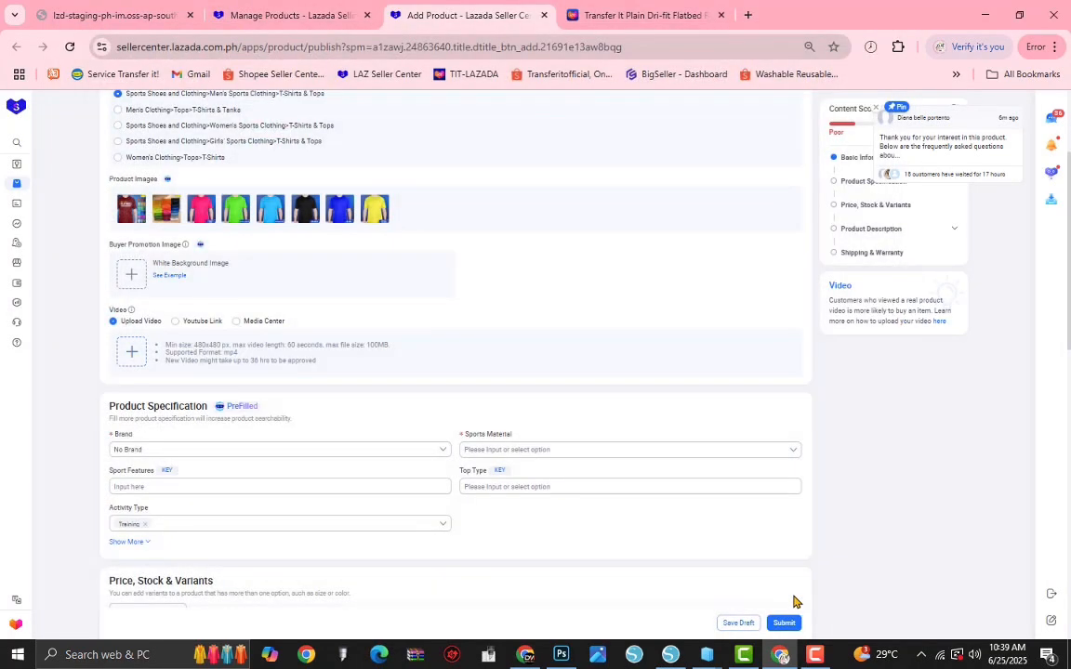
left_click(556, 375)
left_click(556, 376)
scroll(651, 414, "up", 2)
scroll(676, 412, "down", 2)
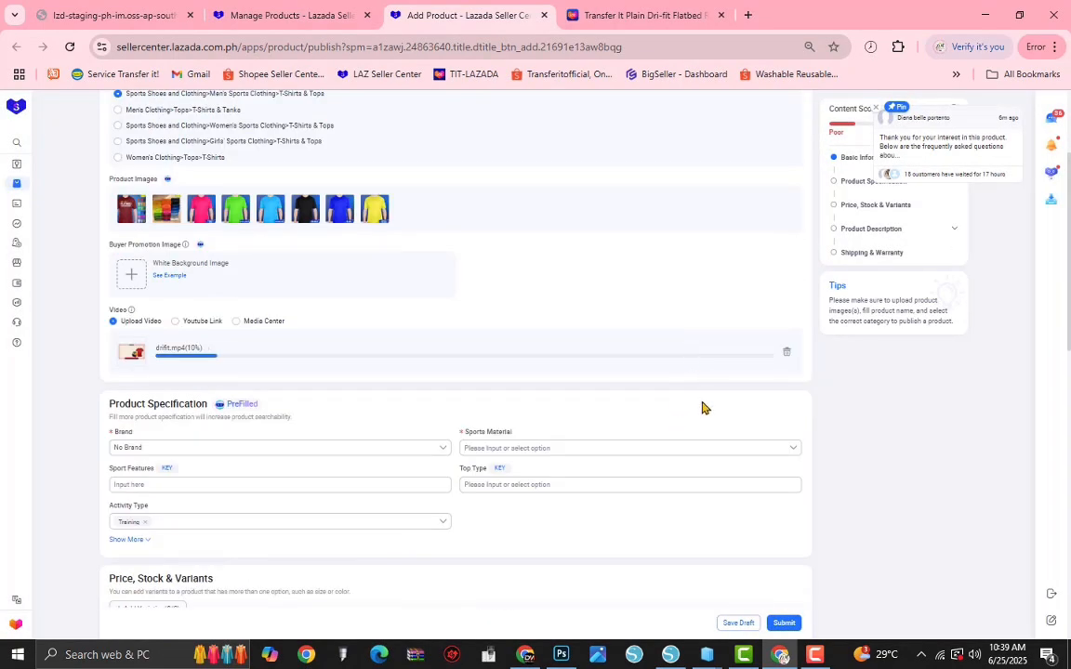
Step: Expand the product specification section to show all of its attribute fields
scroll(707, 396, "down", 2)
left_click(208, 277)
left_click(190, 313)
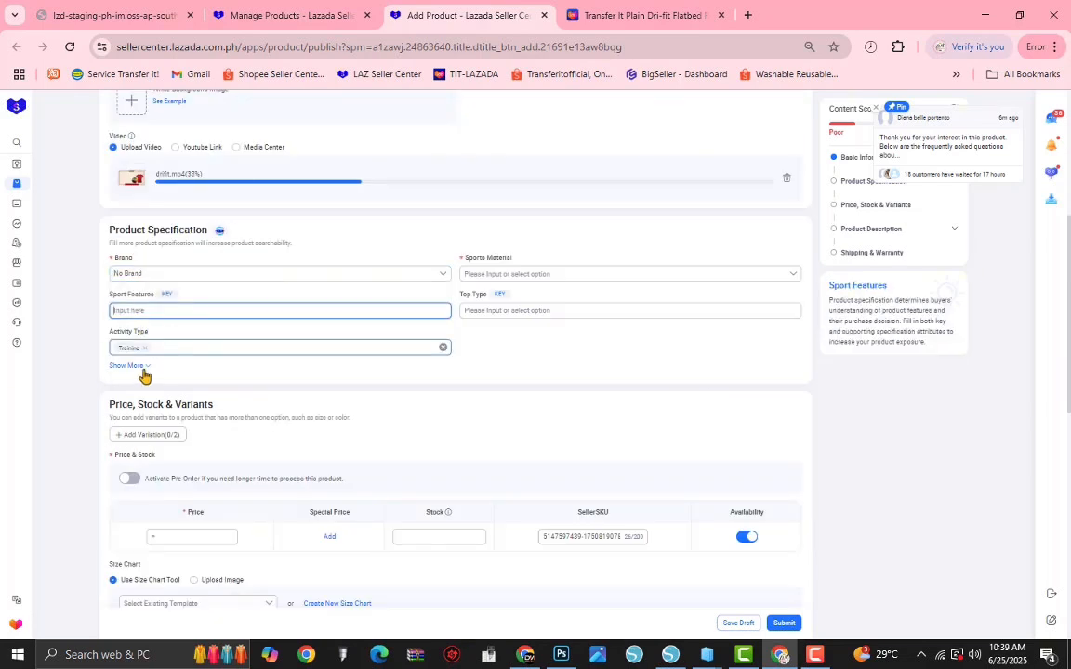
left_click(139, 368)
scroll(143, 372, "down", 2)
left_click(143, 210)
left_click(143, 234)
left_click(185, 285)
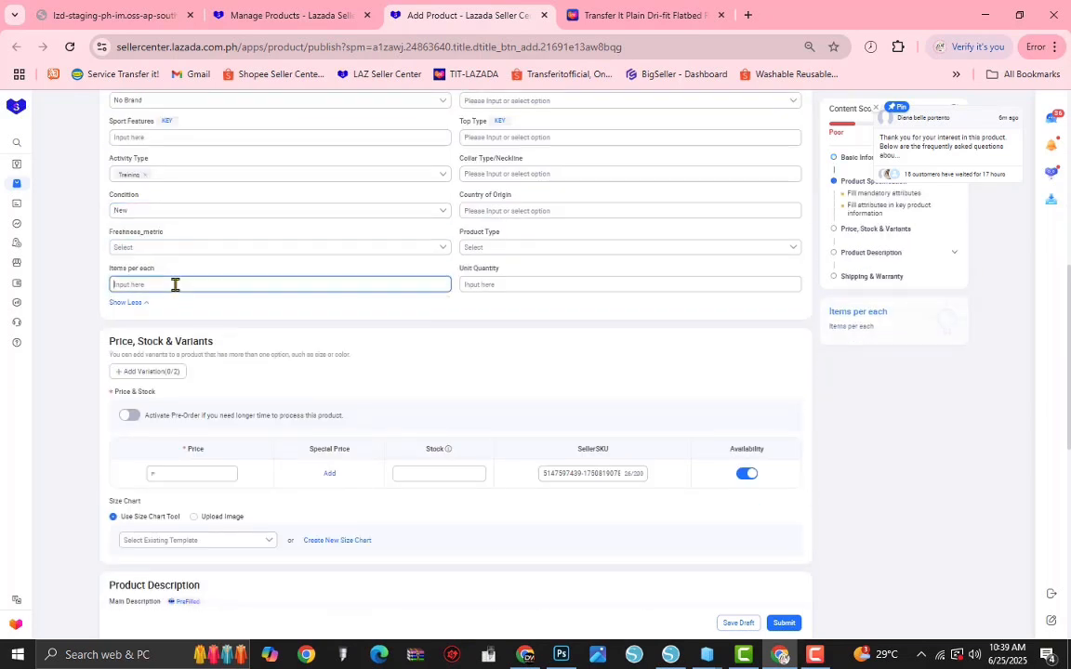
Step: Set the country of origin to Philippines and the collar type/neckline to Round-neck
left_click(531, 248)
left_click(514, 212)
left_click(512, 175)
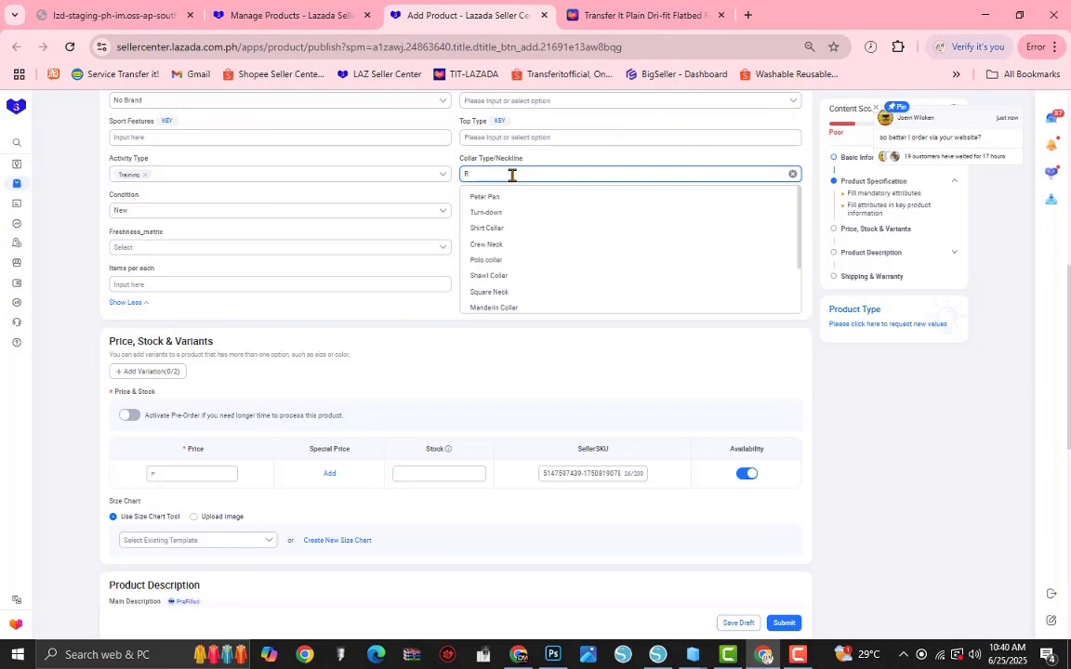
type("Roun")
left_click(488, 196)
Step: Set the top type to T-Shirts in the product specification
left_click(495, 138)
left_click(493, 175)
scroll(583, 243, "up", 2)
left_click(494, 312)
Step: Look through the sports material options and choose Dri-Fit as the material
left_click(536, 275)
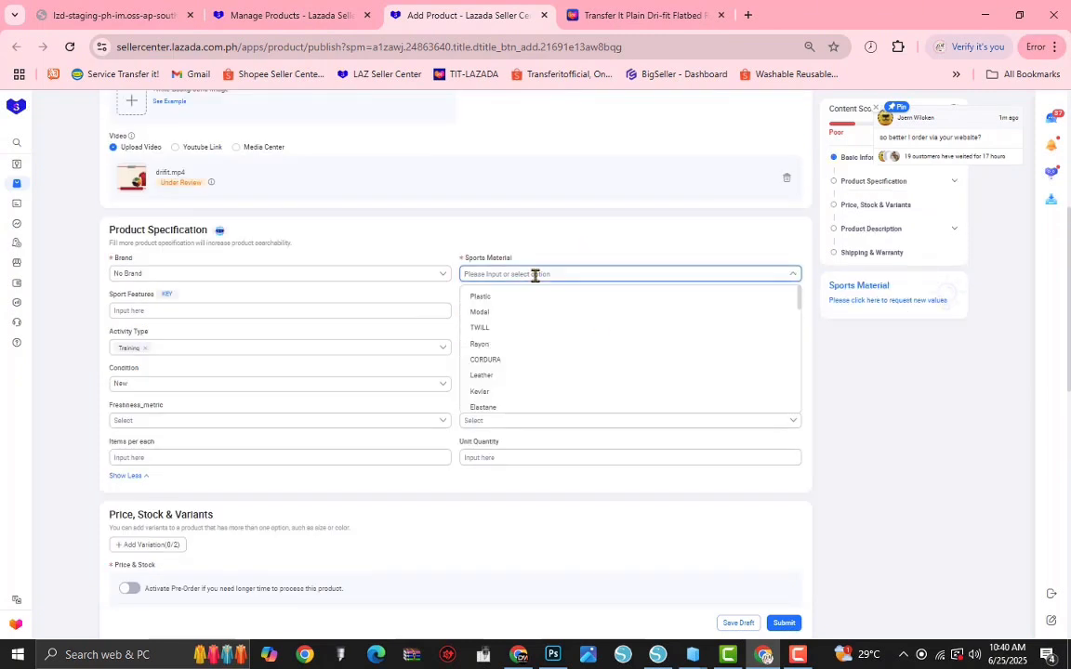
scroll(528, 344, "down", 3)
scroll(540, 359, "down", 3)
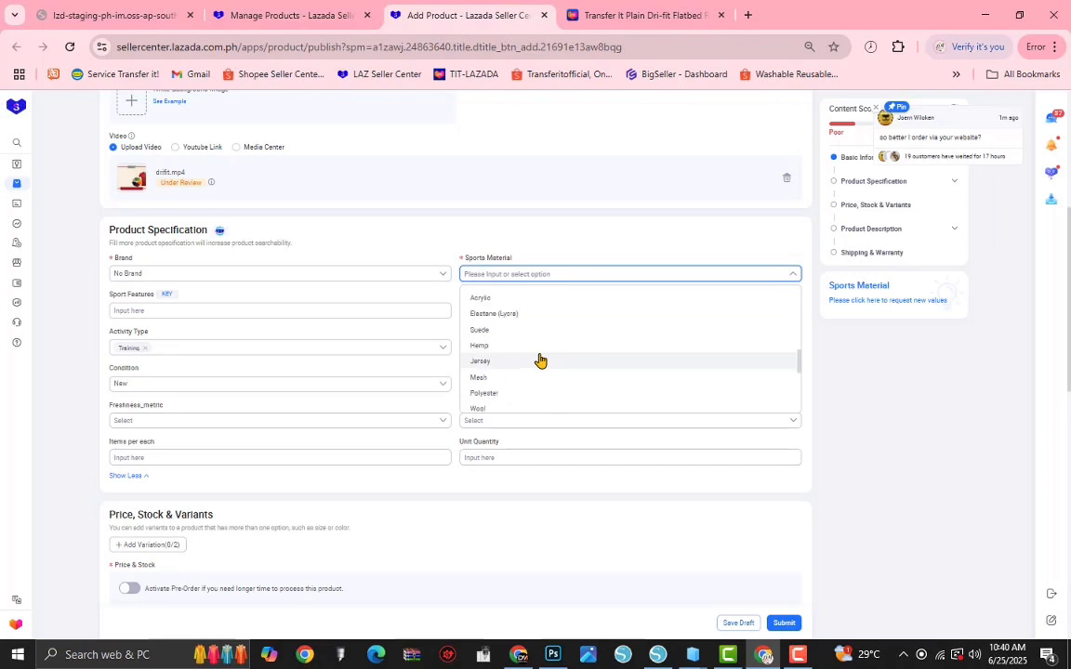
scroll(541, 359, "down", 2)
type("d")
left_click(478, 344)
left_click(899, 430)
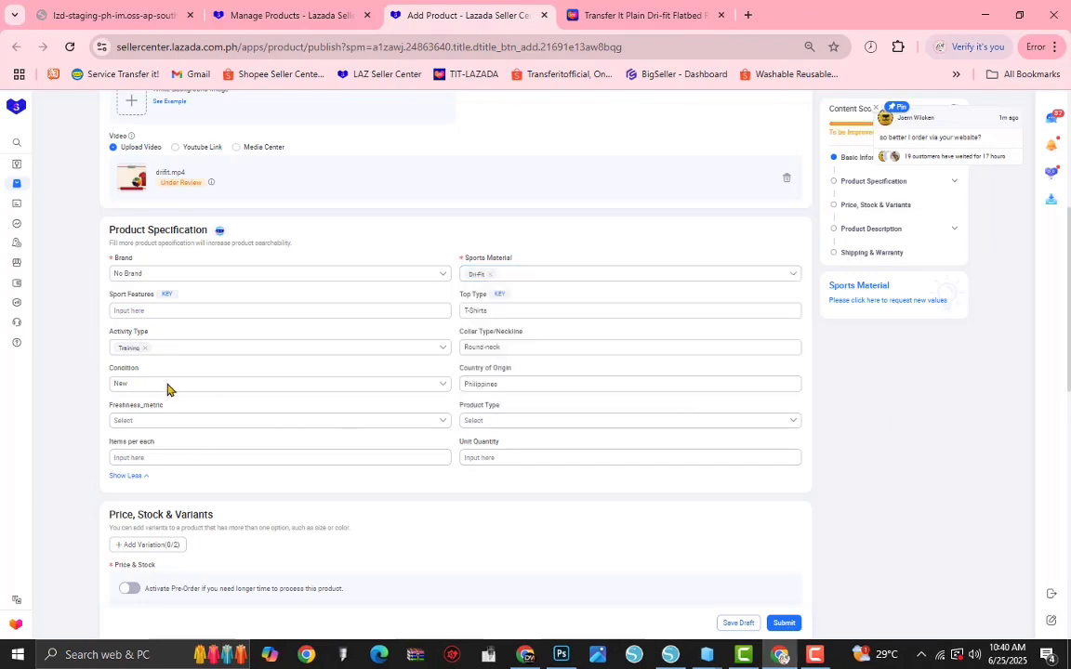
Step: Add a first variation to the product and name it Color Family
scroll(172, 388, "down", 3)
left_click(166, 371)
left_click(160, 409)
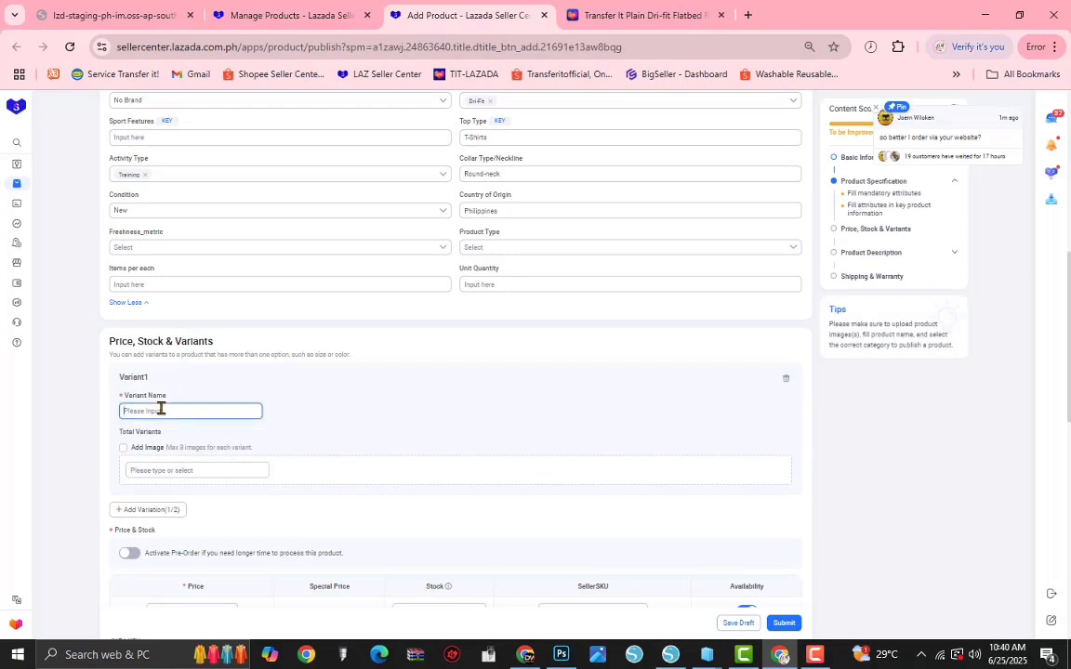
type("COLO")
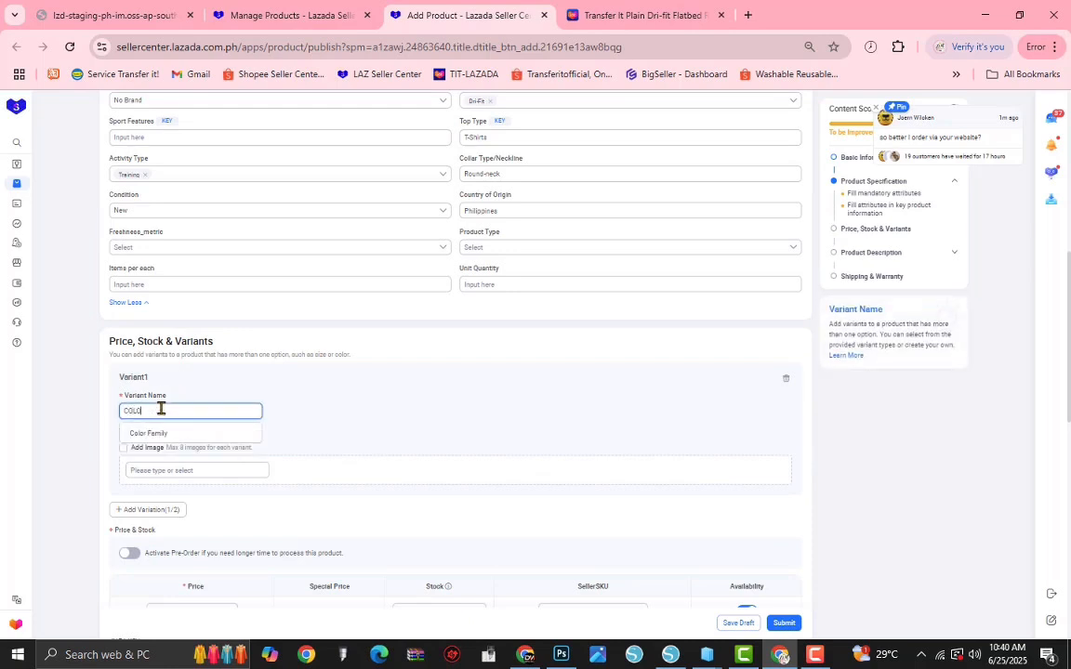
type("R")
left_click(149, 434)
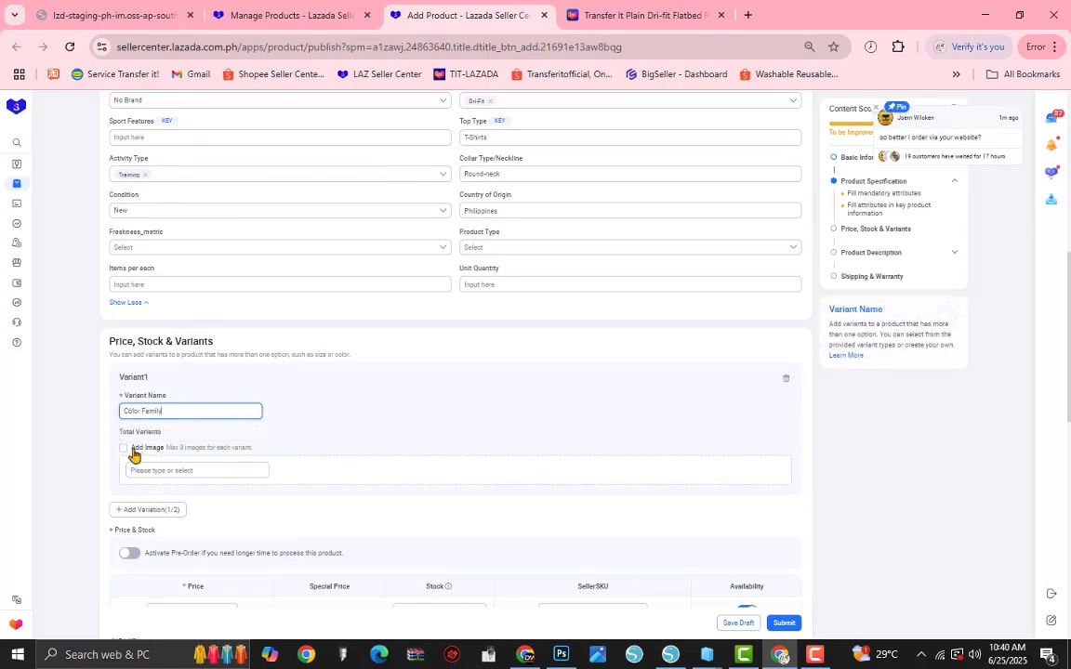
Step: Enable images for the color variants and enter Apple Green as the first color
left_click(140, 470)
key("alt+Tab")
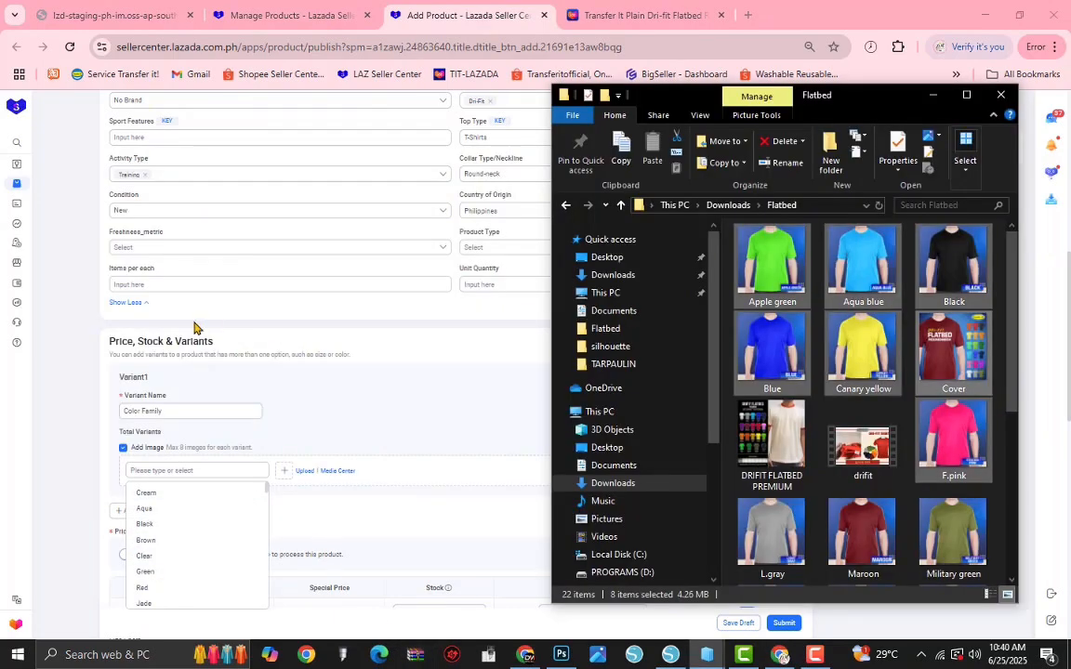
left_click(205, 468)
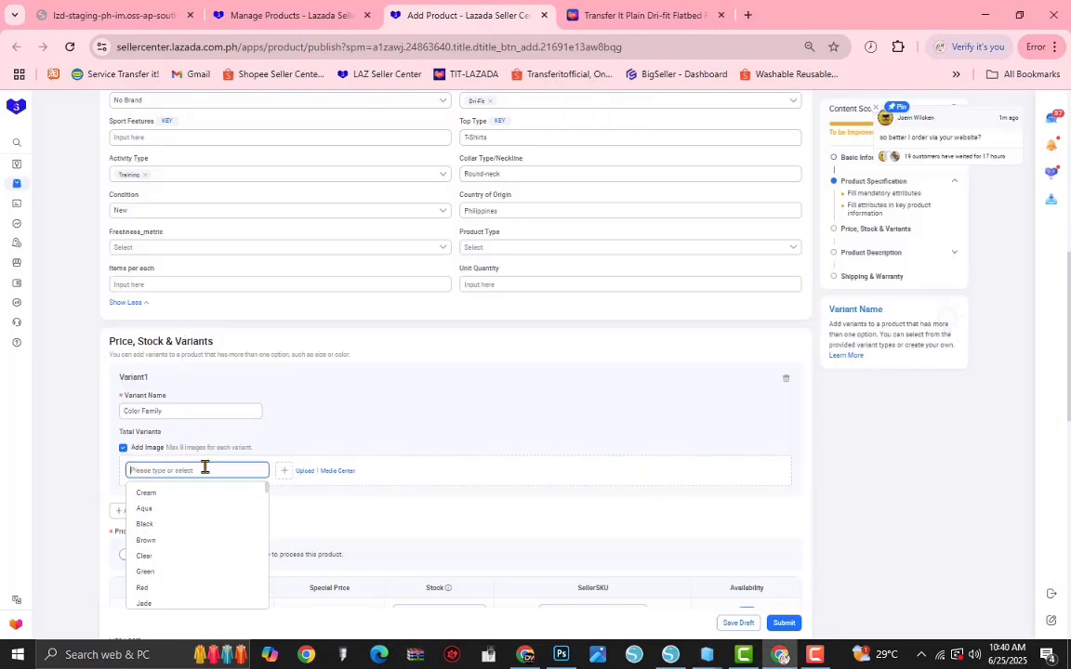
type("APPLE GREEN")
Step: Add Beige, Black and Blue as the next color variants
left_click(204, 505)
type("BEIGE")
left_click(146, 538)
type("BLACK")
left_click(153, 574)
type("BLUE")
Step: Correct the first color variant to Apple Green and change the second one to Aqua Blue
left_click(170, 468)
type("aPP")
triple_click(175, 505)
type("Aqua Blue")
left_click(166, 469)
key("BackSpace")
type("G")
Step: Add Canary Yellow and F.Pink to the color variants
scroll(268, 536, "down", 2)
left_click(194, 436)
type("Canary")
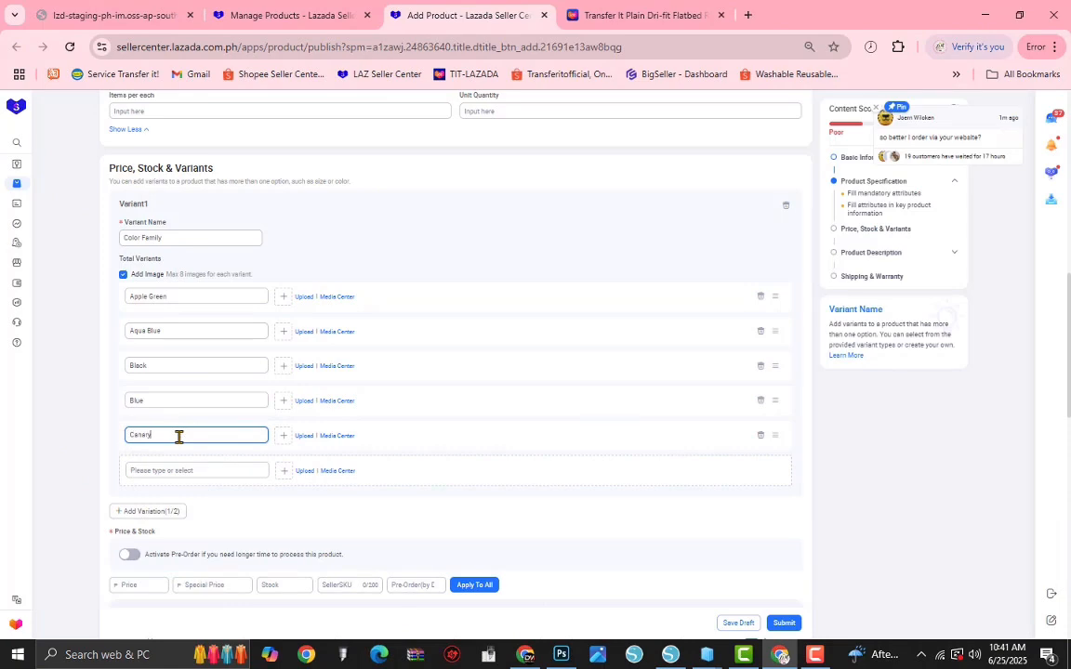
type("ellow")
left_click(179, 469)
type("Fuchsia Pink")
Step: Check the color names in the Flatbed image folder and add Light Grey and Maroon as color variants
left_click(159, 503)
key("alt+Tab")
key("alt+Tab")
type("Light")
left_click(170, 574)
left_click(179, 551)
type("Maroon")
Step: Consult the Flatbed image folder again and add the color variants Military Green and Navy Blue
left_click(169, 572)
left_click(708, 654)
left_click(935, 97)
left_click(163, 593)
scroll(268, 571, "down", 3)
type("Military Green")
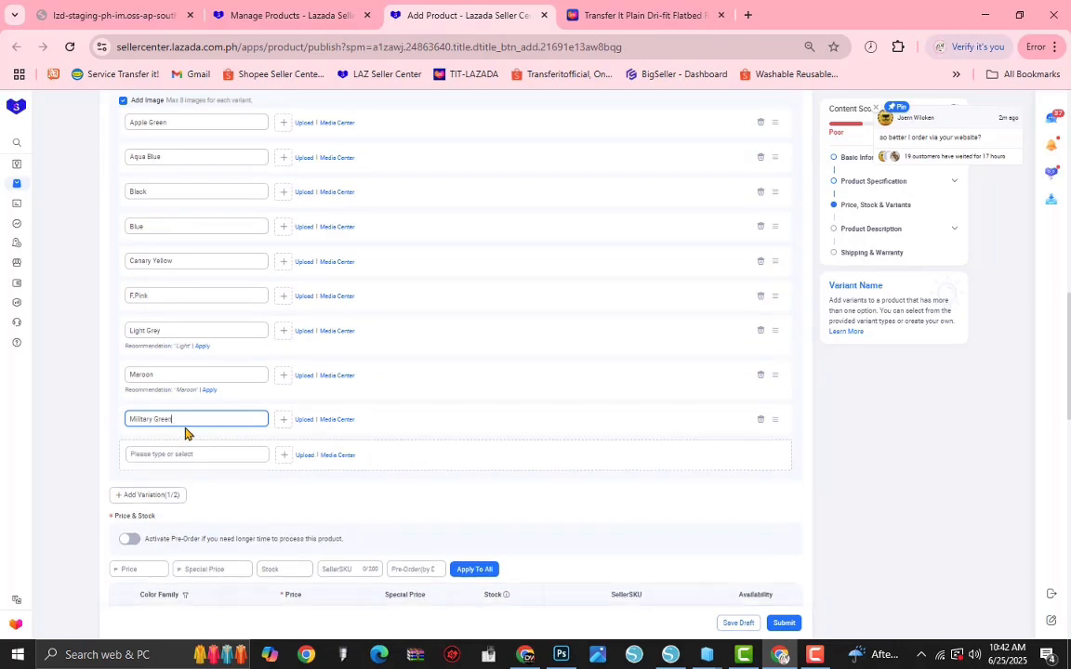
left_click(183, 452)
type("Navy Blue")
Step: Add Neon Green, Neon Orange and Orange to the color variants, following the image folder
left_click(191, 490)
key("alt+Tab")
key("alt+Tab")
type("Neon Green")
left_click(202, 523)
type("Neon Orange")
left_click(191, 556)
type("Orange")
Step: Add Pastel pink and Red to the color variants
scroll(191, 521, "down", 2)
left_click(160, 423)
type("Pastel pink")
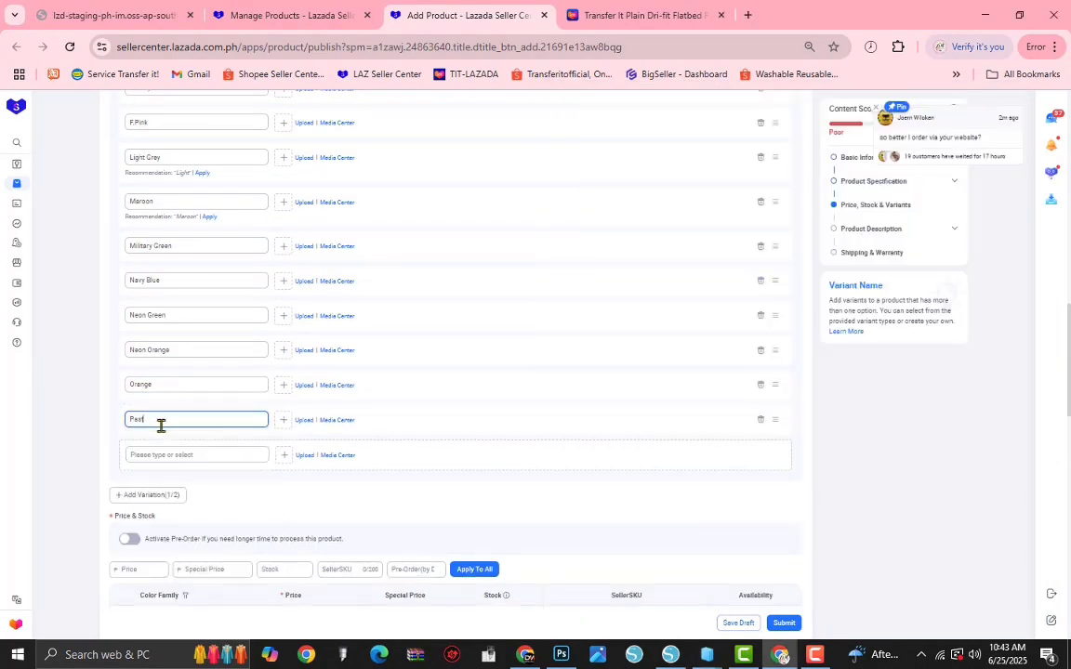
left_click(164, 455)
type("Ped")
Step: Check the remaining images in the Flatbed folder and add the color variants Violet, White and Yellow
left_click(170, 490)
key("alt+Tab")
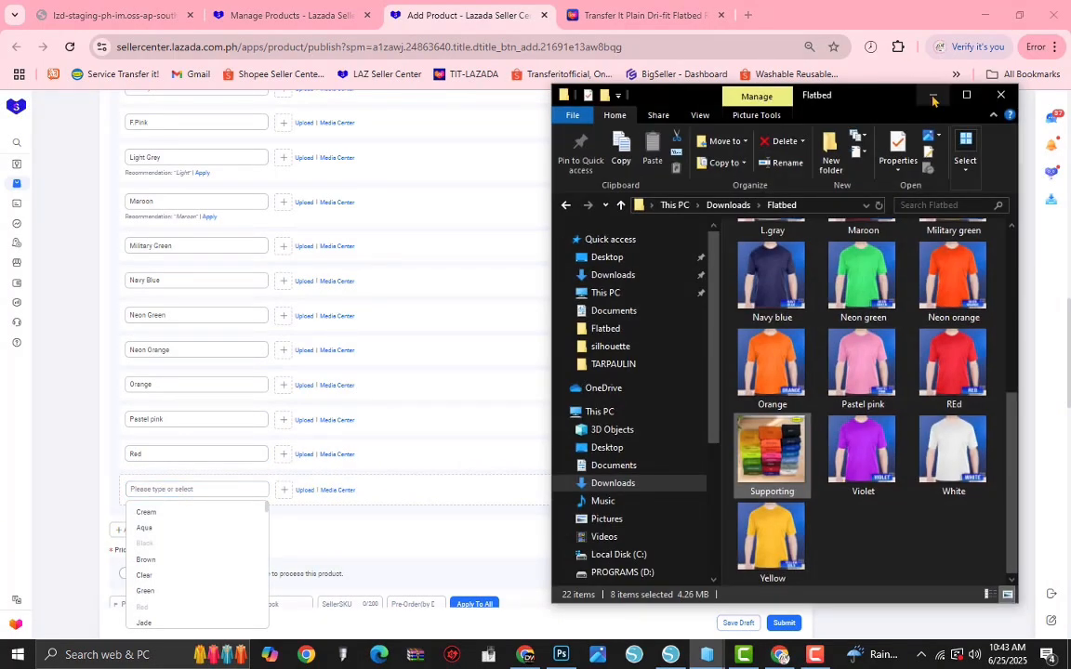
key("alt+Tab")
type("Violet")
left_click(169, 524)
type("White")
left_click(157, 558)
type("Yellow")
Step: Upload the matching shirt images from the Flatbed folder to the Apple Green, Aqua Blue and Black variants
scroll(124, 474, "up", 3)
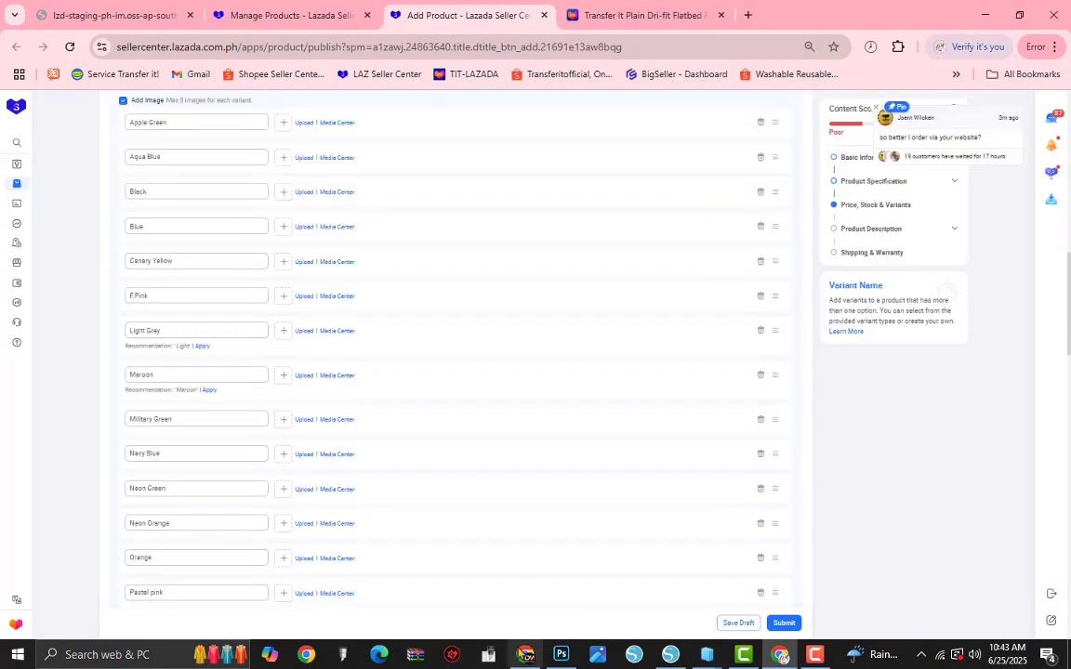
left_click(706, 655)
left_click(741, 252)
left_click_drag(741, 252, 302, 128)
key("alt+Tab")
left_click_drag(860, 263, 285, 156)
key("alt+Tab")
left_click_drag(951, 275, 285, 190)
Step: Upload the matching shirt images to the Blue, Canary Yellow, F.Pink and Light Grey variants
key("alt+Tab")
left_click_drag(770, 348, 286, 225)
key("alt+Tab")
left_click_drag(862, 348, 285, 259)
key("alt+Tab")
left_click_drag(953, 433, 286, 294)
Step: Upload the matching shirt images to the Maroon, Military Green and Navy Blue variants
key("alt+Tab")
left_click_drag(771, 533, 285, 329)
left_click(206, 333)
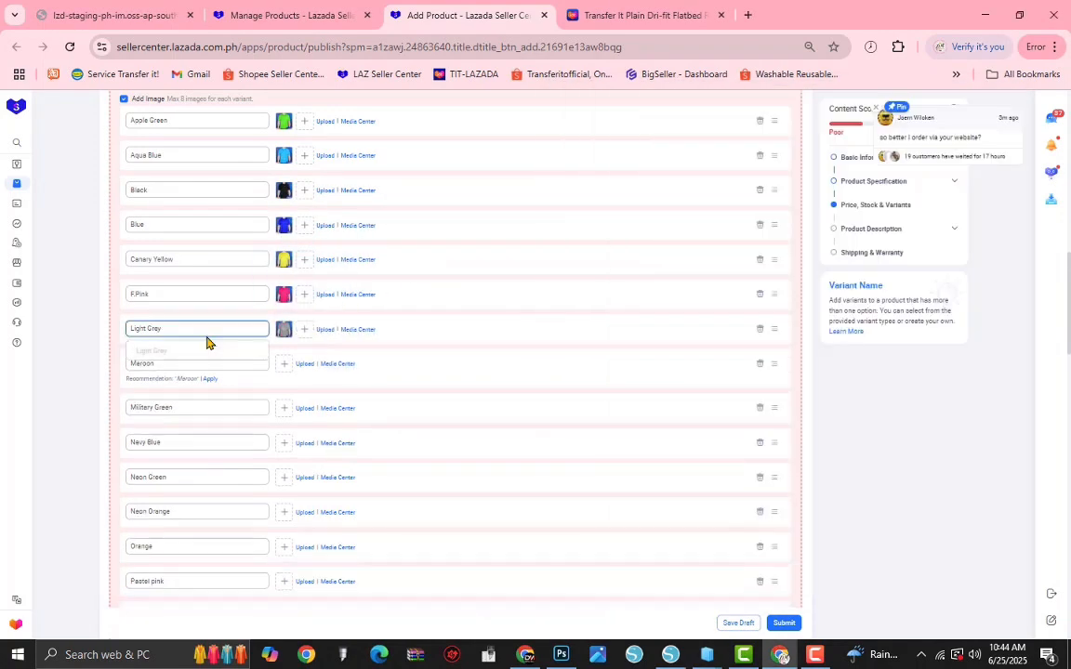
left_click_drag(846, 635, 285, 364)
key("alt+Tab")
left_click_drag(953, 532, 285, 408)
scroll(328, 390, "down", 2)
Step: Upload the matching shirt images to the Neon Green, Neon Orange and Orange variants
key("alt+Tab")
scroll(790, 391, "down", 3)
left_click_drag(767, 391, 285, 269)
key("alt+Tab")
left_click_drag(864, 376, 285, 304)
left_click_drag(952, 370, 286, 339)
left_click_drag(772, 450, 285, 373)
Step: Upload the matching shirt images to the Pastel pink, Red, Violet, White and Yellow variants
left_click_drag(861, 450, 285, 408)
left_click_drag(952, 450, 286, 442)
left_click_drag(862, 537, 286, 478)
left_click_drag(953, 536, 286, 512)
scroll(316, 484, "down", 3)
Step: Apply a price of 130 and a stock of 100 to all variants
scroll(799, 483, "down", 2)
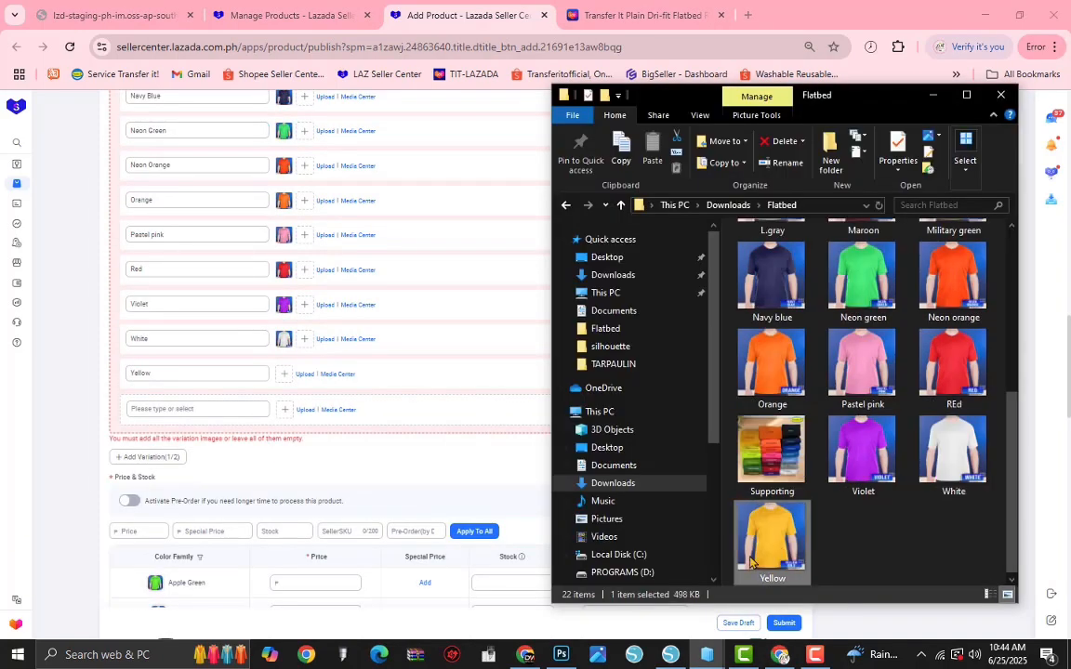
left_click_drag(772, 533, 285, 374)
Step: Add a second variation named Size using Int sizing with XS, S, M, L, XL and XXL
left_click(159, 283)
left_click(266, 354)
left_click(177, 374)
left_click(140, 460)
left_click(139, 429)
left_click(142, 414)
left_click(140, 398)
left_click(140, 445)
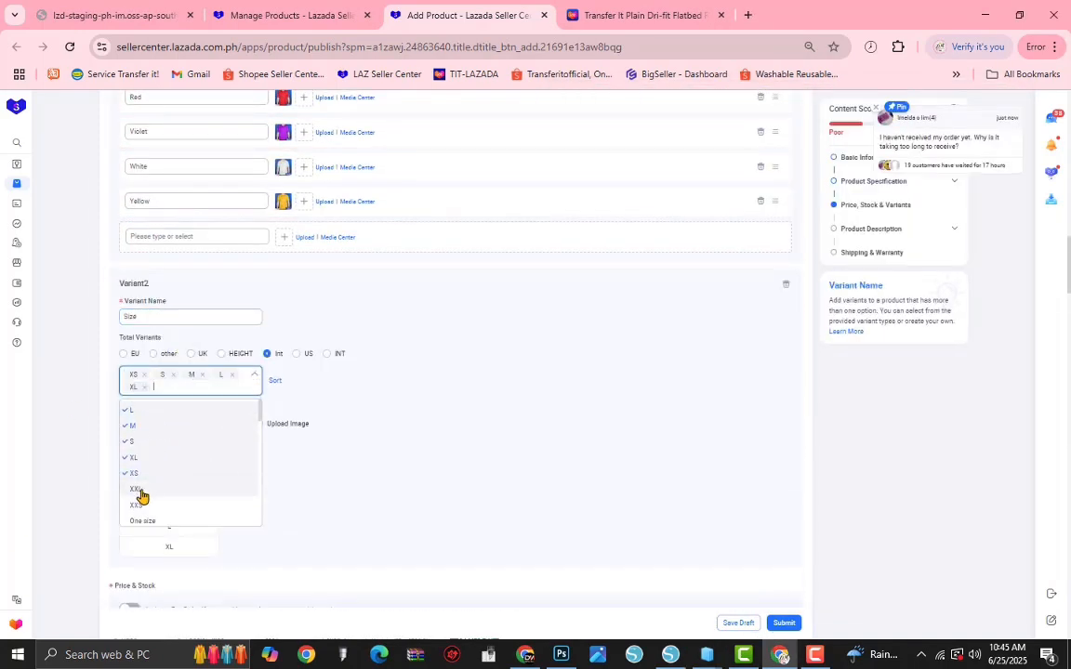
scroll(273, 428, "up", 3)
left_click(263, 219)
left_click(155, 248)
double_click(775, 125)
Step: Look through the prefilled text and image components of the main product description
scroll(364, 219, "down", 3)
left_click(144, 221)
type("130")
left_click(289, 222)
type("100")
left_click(475, 218)
scroll(541, 257, "down", 20)
mouse_move(459, 269)
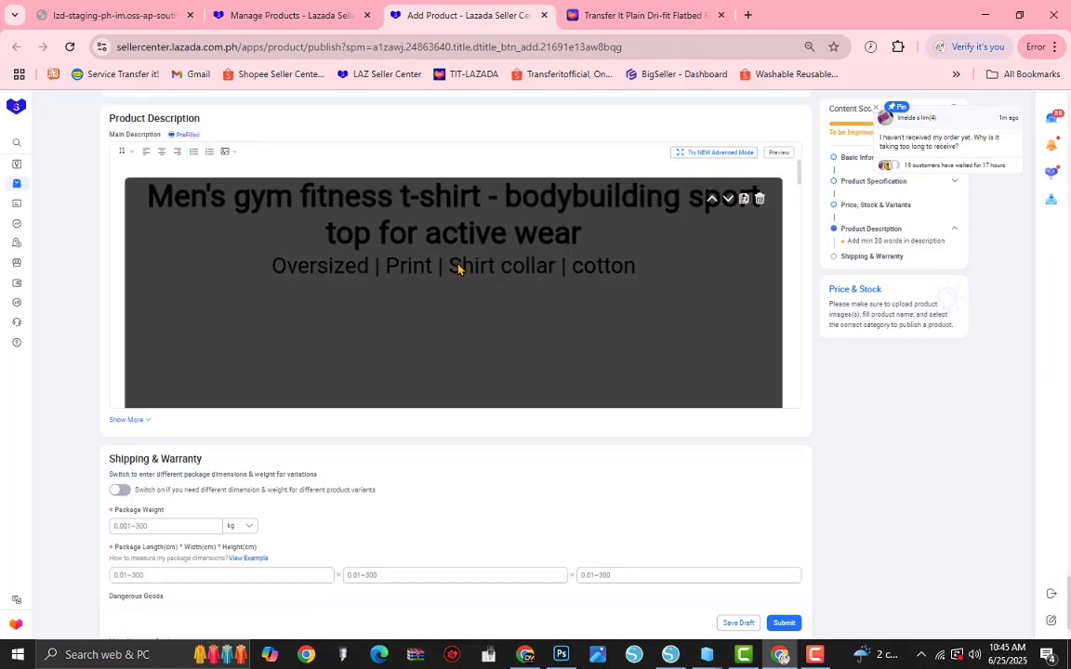
scroll(457, 269, "down", 3)
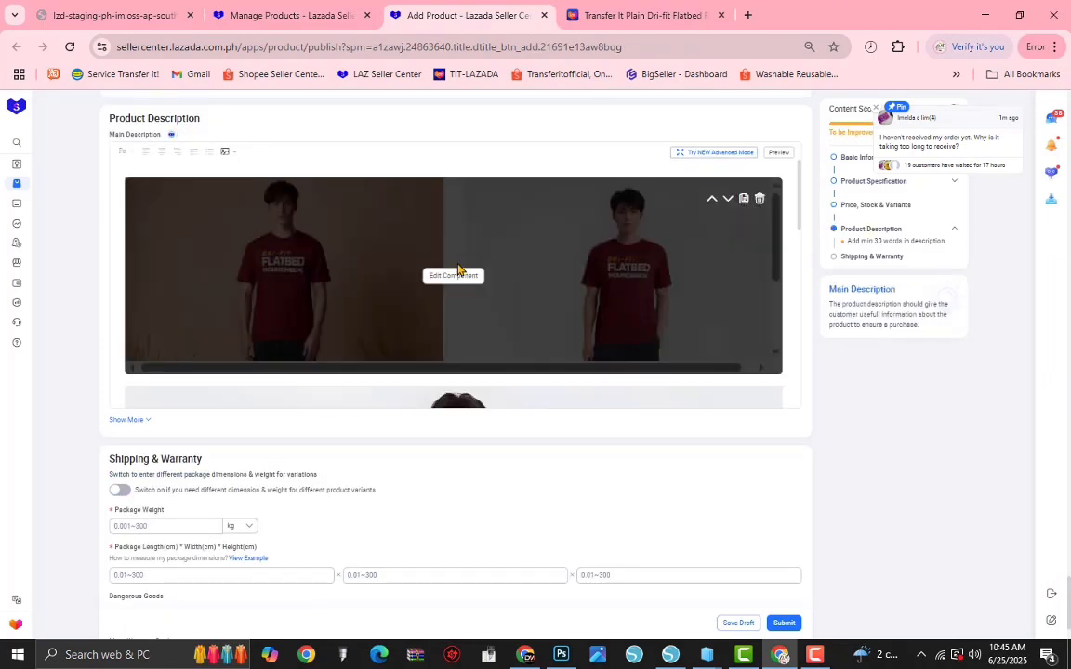
scroll(457, 269, "down", 2)
scroll(516, 283, "down", 2)
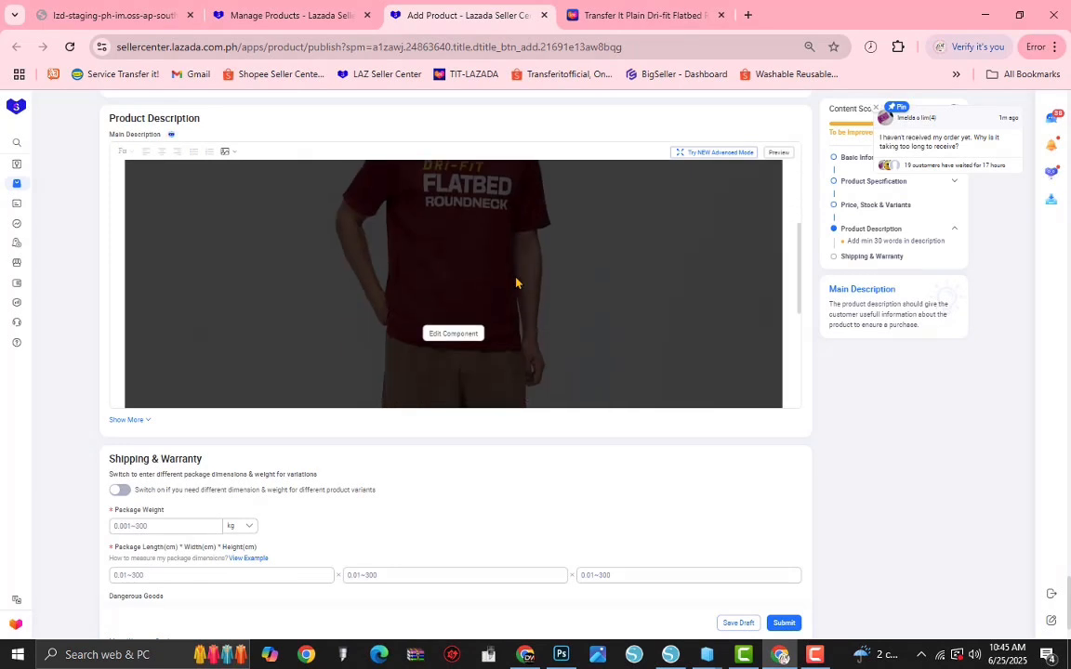
scroll(580, 363, "down", 2)
scroll(582, 351, "up", 3)
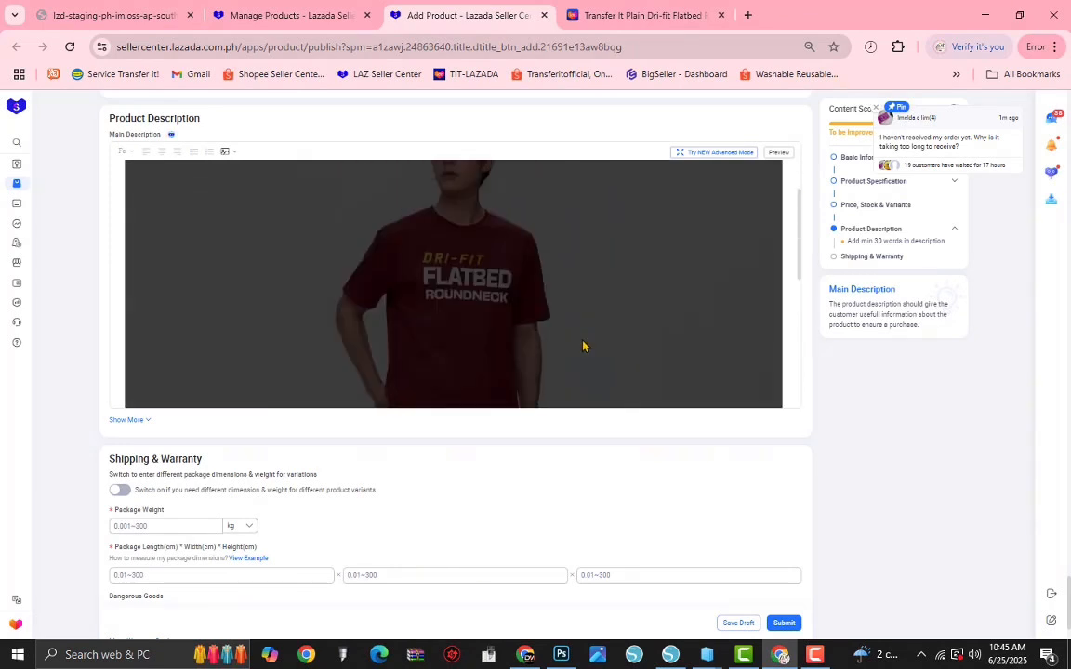
Step: Copy the product details text from the existing dri-fit flatbed listing's Lazada page and return to the new listing
scroll(584, 342, "down", 5)
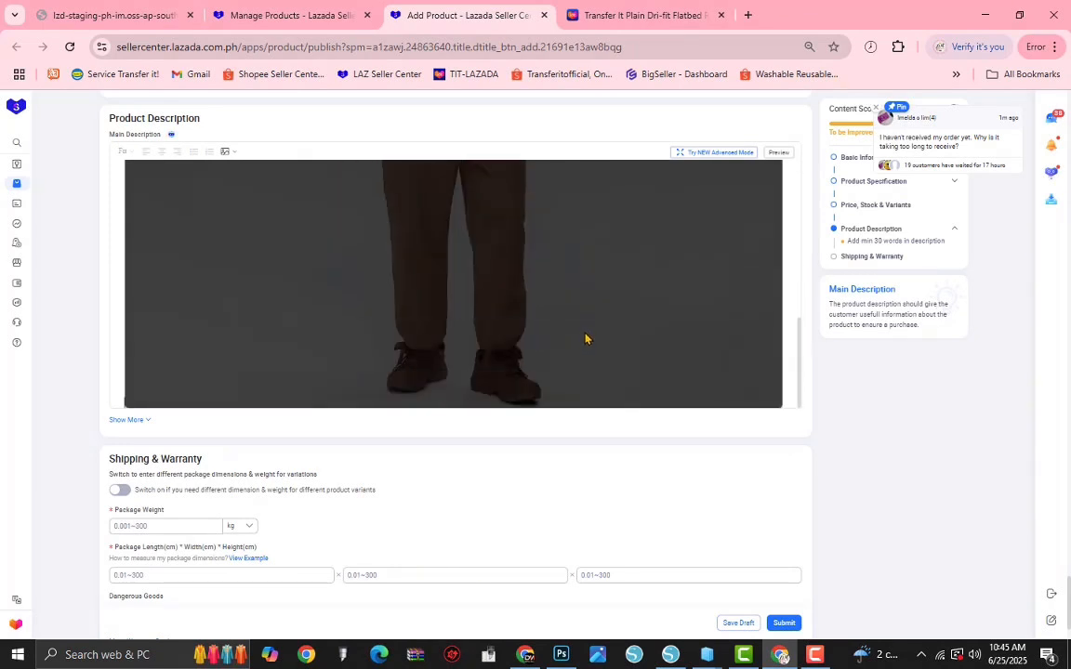
scroll(586, 329, "up", 8)
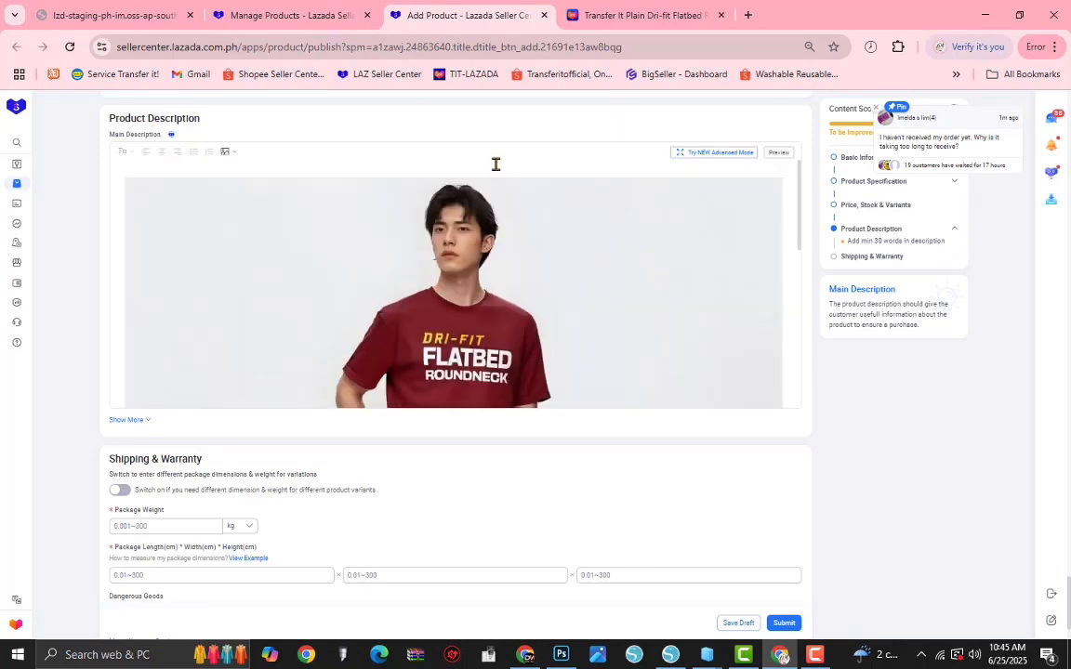
left_click(670, 11)
scroll(318, 411, "down", 10)
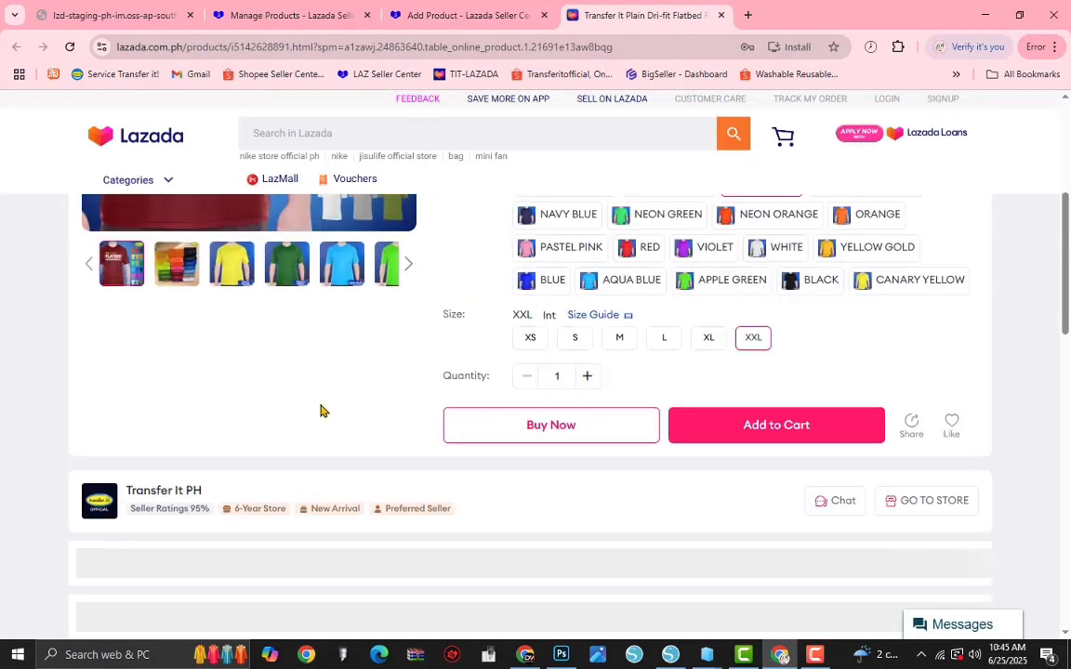
scroll(486, 479, "down", 3)
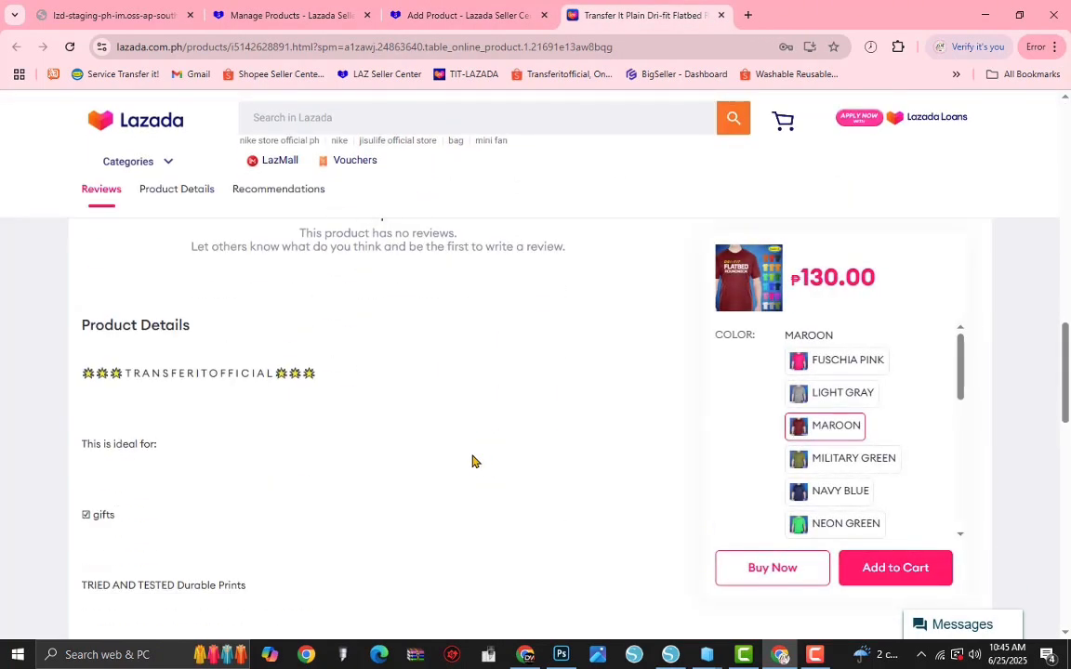
left_click_drag(80, 357, 77, 332)
Step: Paste the copied product details into the main description above the prefilled model image
scroll(289, 467, "down", 5)
scroll(77, 330, "up", 5)
key("ctrl+shift+Tab")
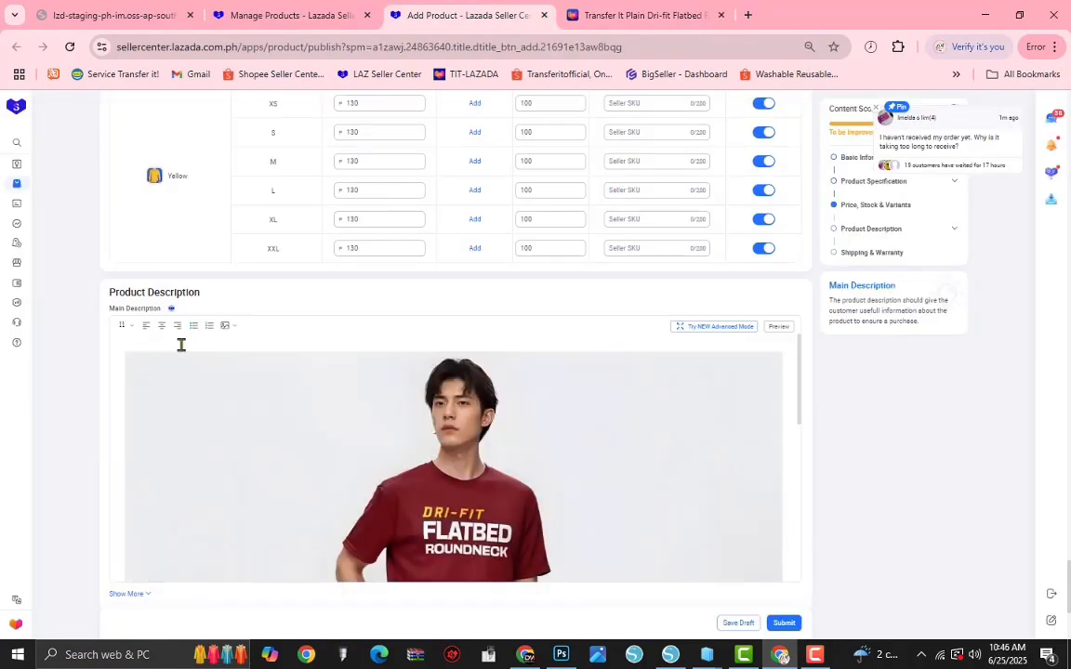
scroll(192, 345, "down", 20)
scroll(615, 498, "down", 3)
scroll(504, 321, "up", 4)
scroll(438, 304, "up", 18)
left_click(495, 202)
key("BackSpace")
Step: Review the pasted description, including its specifications list and the model image below the text
scroll(548, 382, "down", 18)
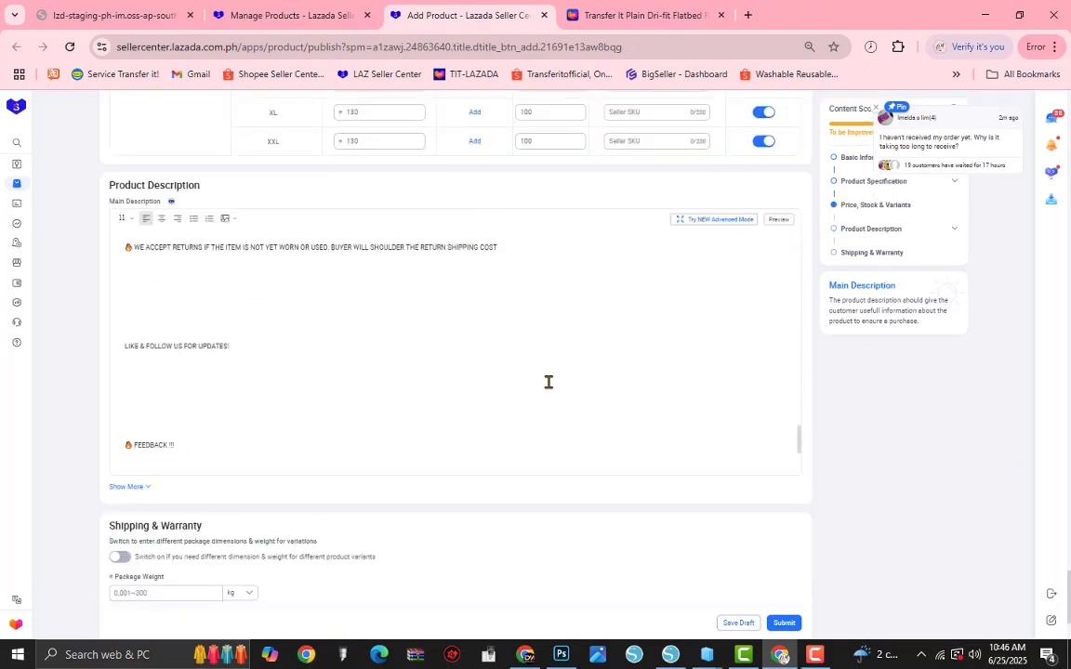
left_click(325, 303)
key("ctrl+v")
scroll(548, 245, "down", 9)
scroll(566, 247, "up", 9)
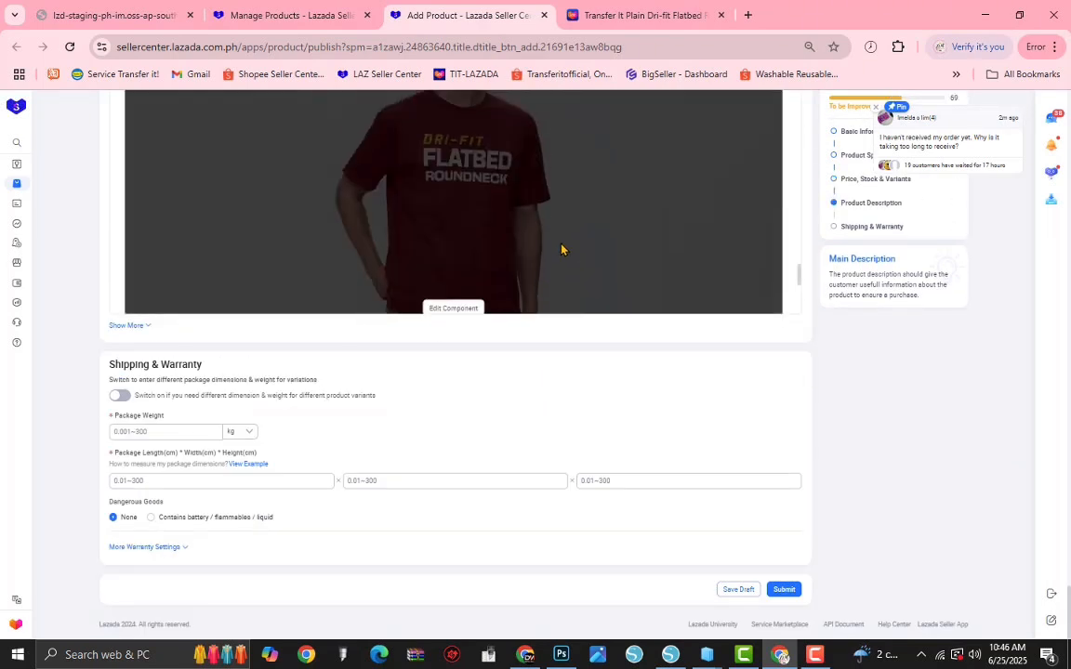
scroll(278, 256, "up", 15)
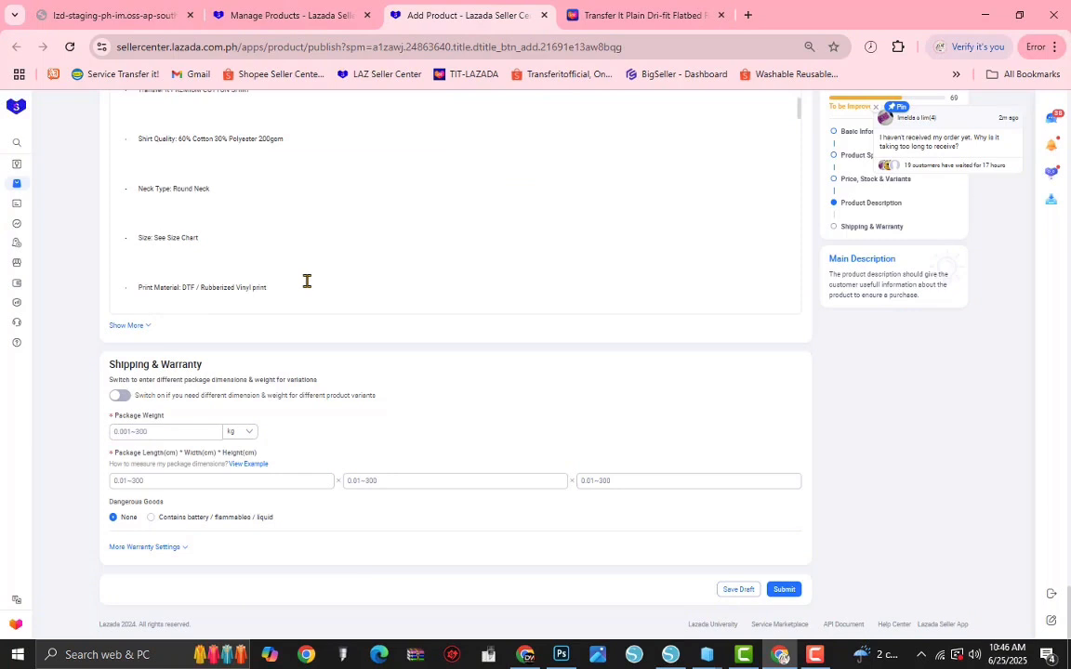
scroll(313, 287, "up", 2)
scroll(142, 120, "down", 2)
scroll(119, 163, "up", 2)
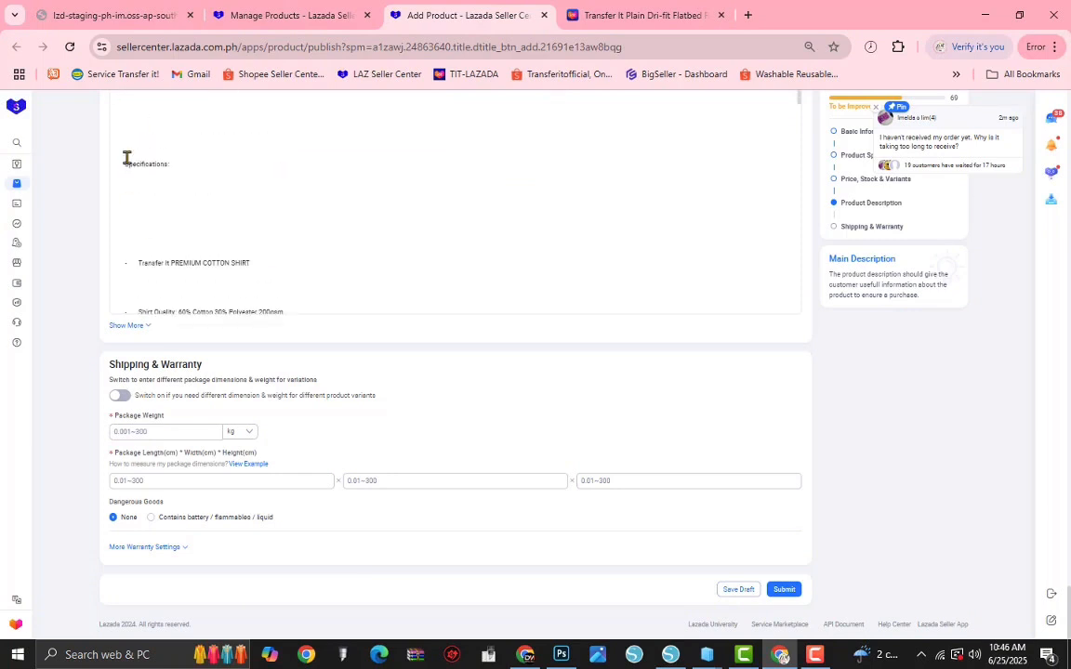
scroll(236, 161, "down", 3)
scroll(322, 240, "down", 15)
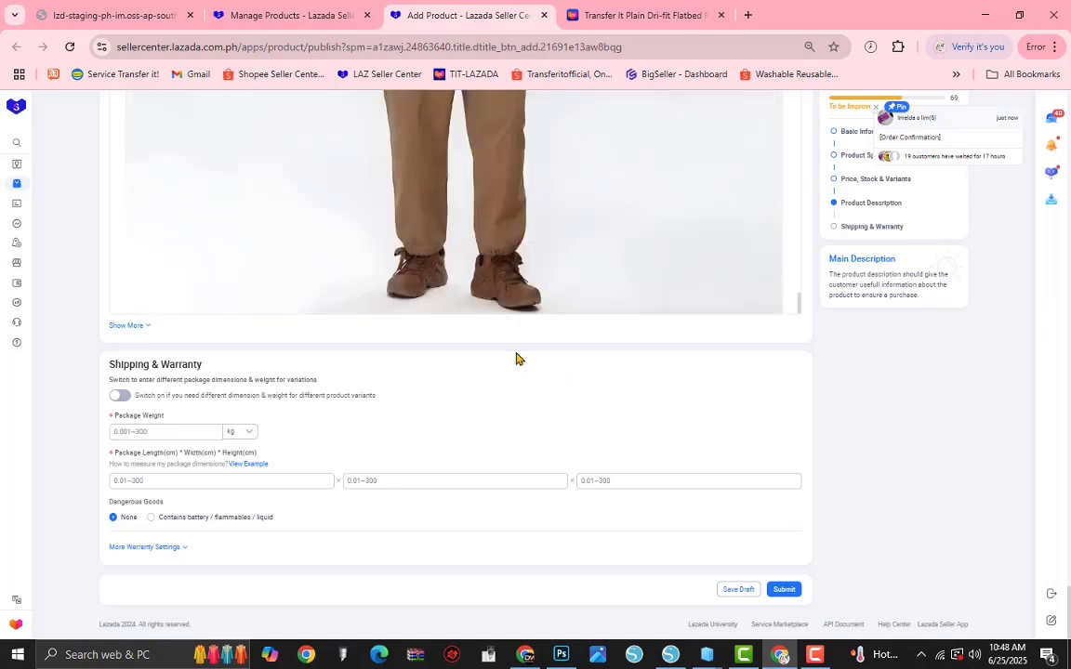
Step: Set the package weight to 0.5 kg and the package dimensions to 8 × 13 × 19 cm
left_click(182, 430)
type("0.5")
left_click(185, 479)
type("8")
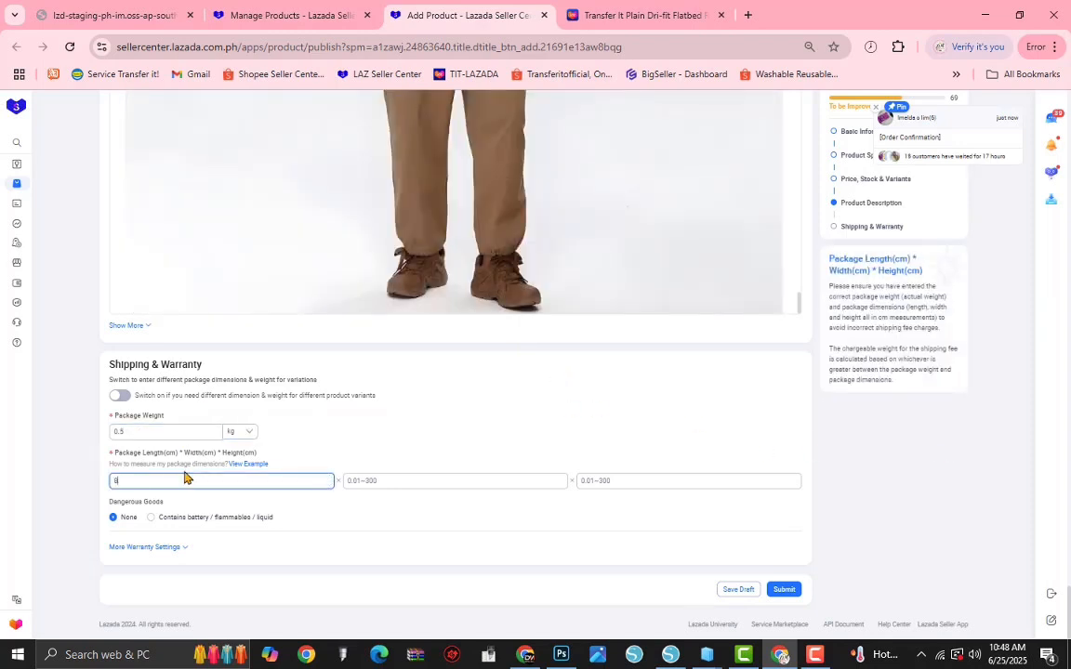
type("13")
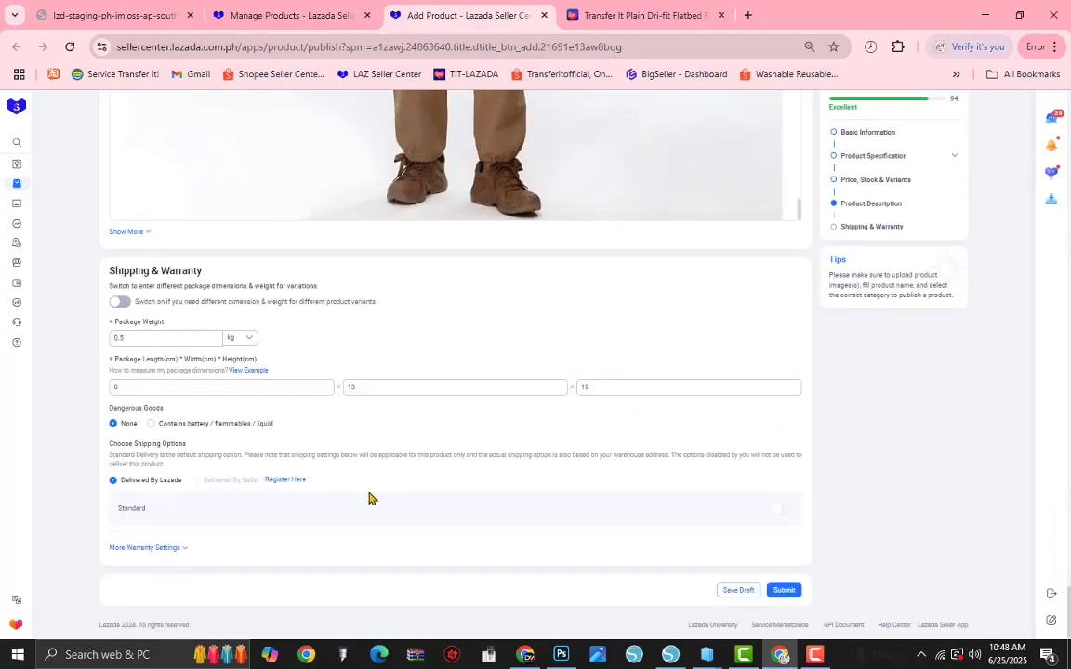
Step: Review the completed listing's description, prices, variants and product specification
scroll(577, 415, "up", 3)
scroll(576, 414, "up", 10)
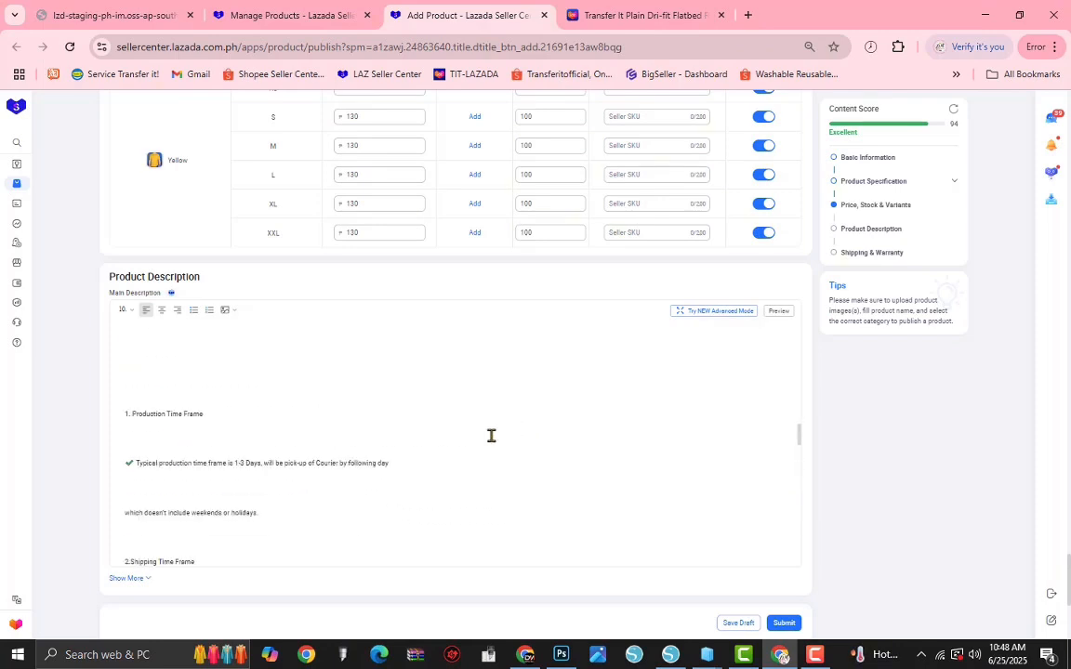
scroll(466, 493, "up", 15)
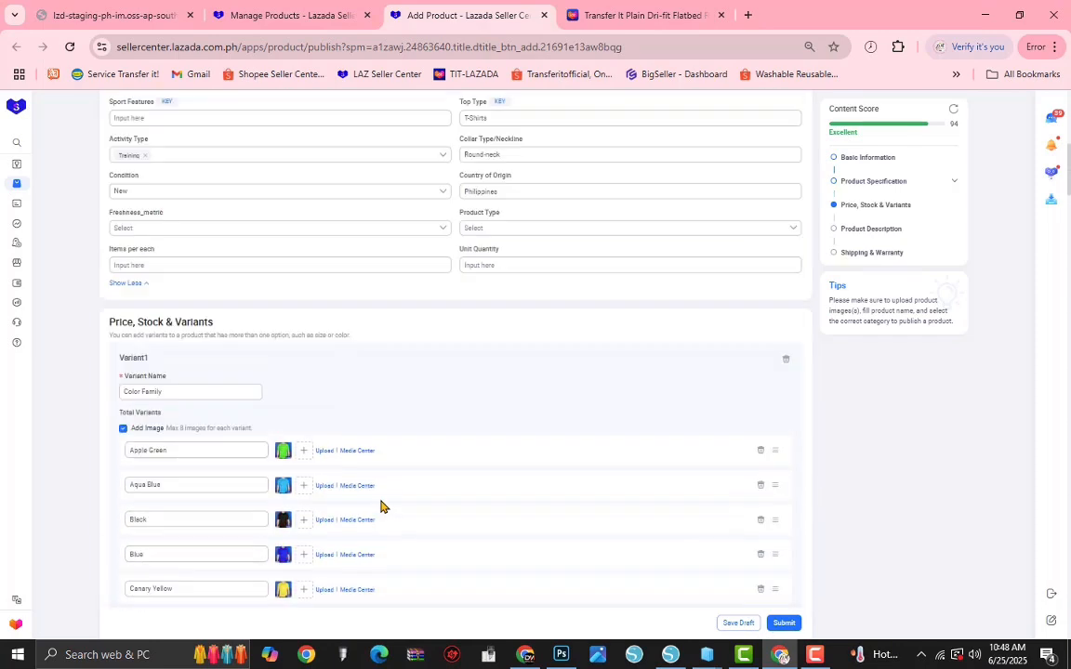
scroll(406, 465, "up", 4)
scroll(244, 454, "down", 2)
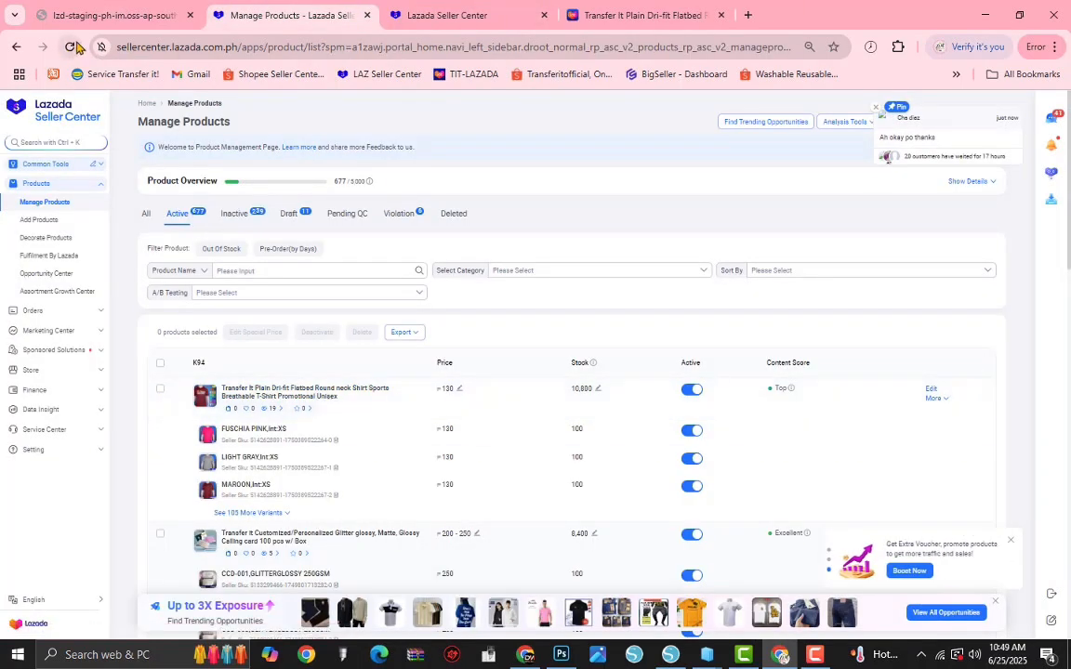
left_click(816, 657)
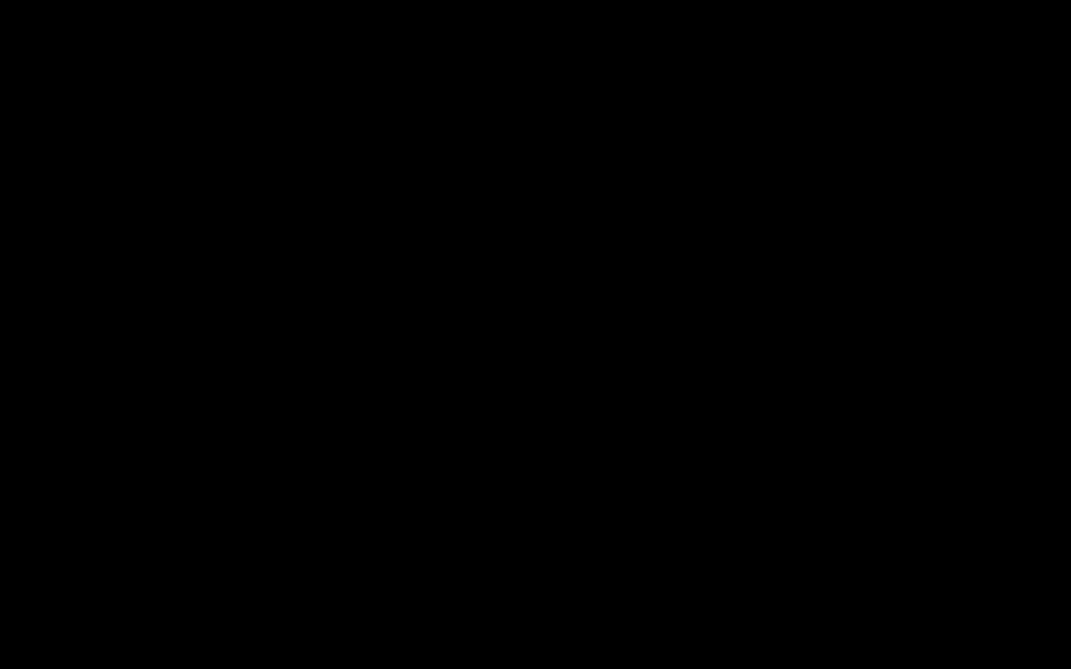